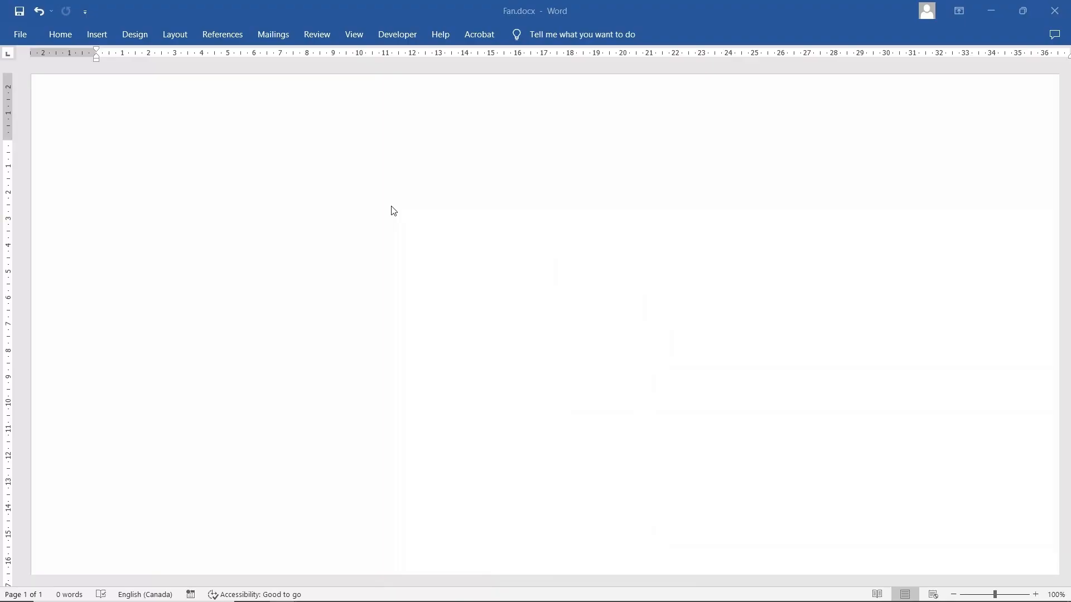
- Insert an oval about 5.57 cm high and 5.95 cm wide, and place it in the page's upper-left area
click(105, 38)
click(185, 73)
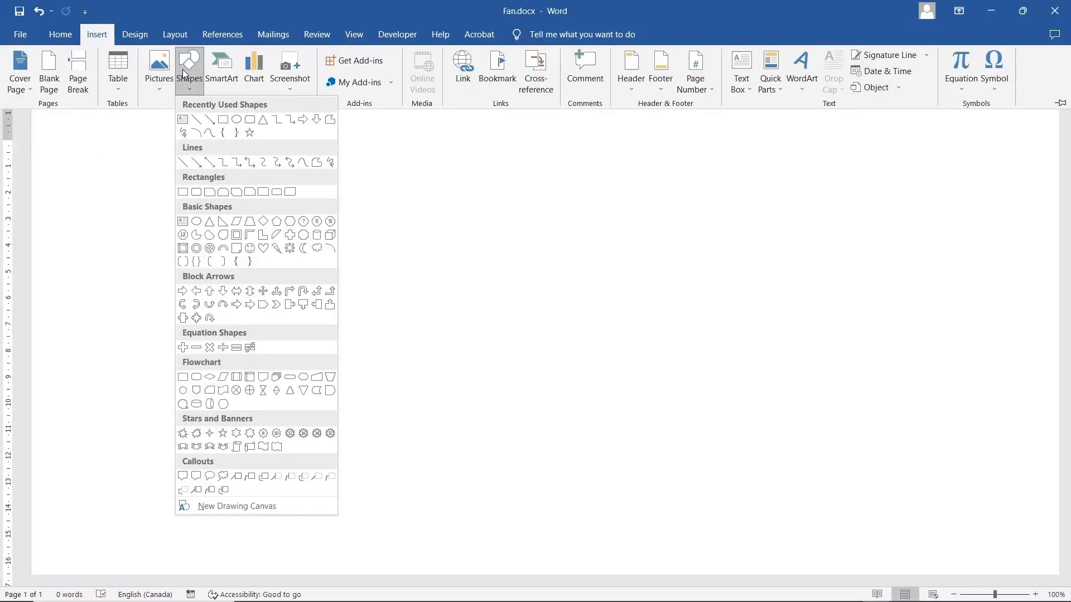
click(237, 119)
mouse_move(420, 216)
mouse_down()
mouse_move(583, 328)
mouse_move(578, 365)
mouse_up()
drag(493, 289, 109, 223)
- Insert a narrow Flowchart Manual Operation shape about 5.23 cm high and 1.67 cm wide, and place it on the page's right side
click(97, 34)
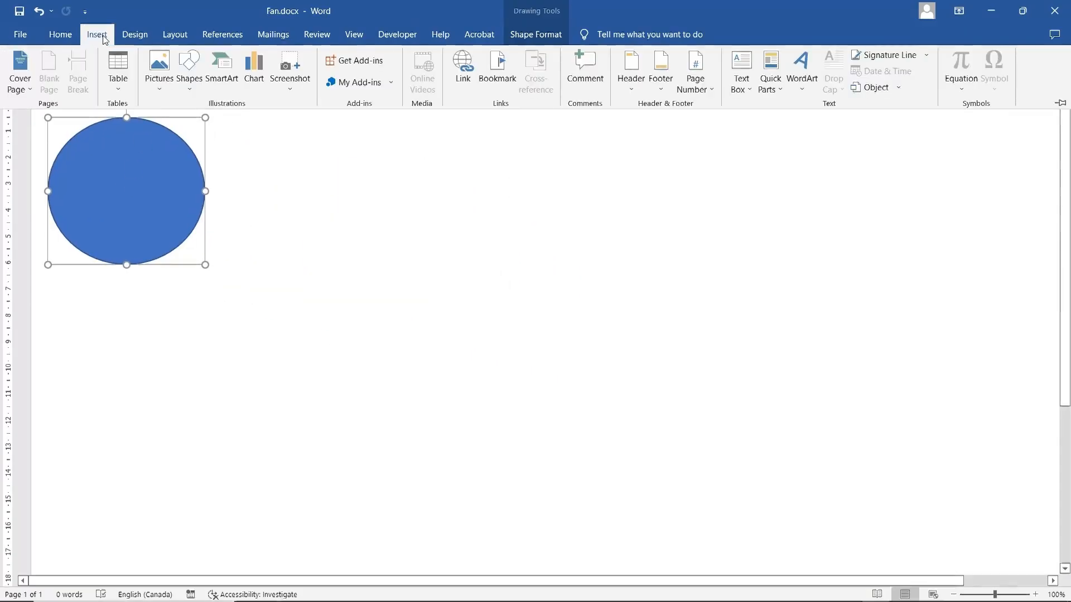
click(198, 69)
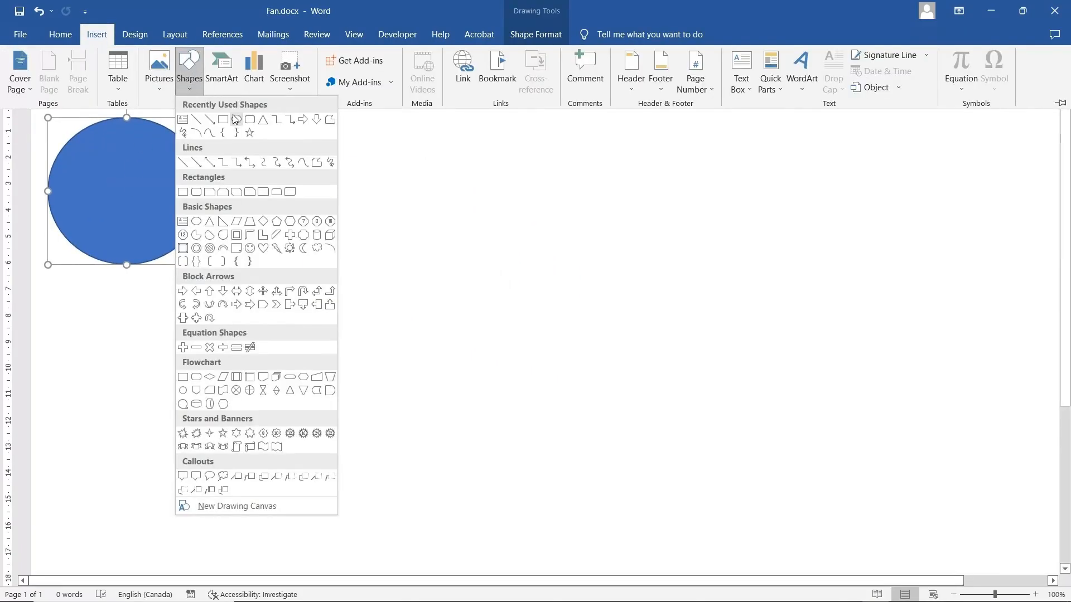
click(330, 379)
mouse_move(537, 225)
mouse_down()
mouse_move(507, 323)
mouse_move(451, 344)
mouse_move(478, 406)
mouse_move(493, 363)
mouse_up()
drag(507, 275, 711, 226)
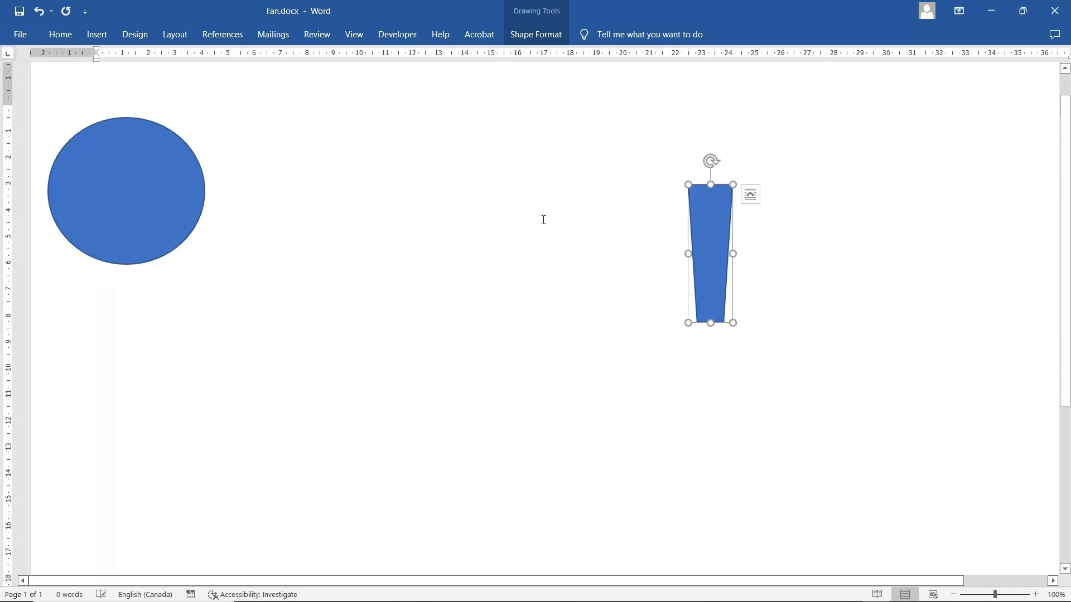
- Move the circle to the page's centre and set the blade, rotated outward, behind the circle's upper-right edge
drag(133, 201, 576, 324)
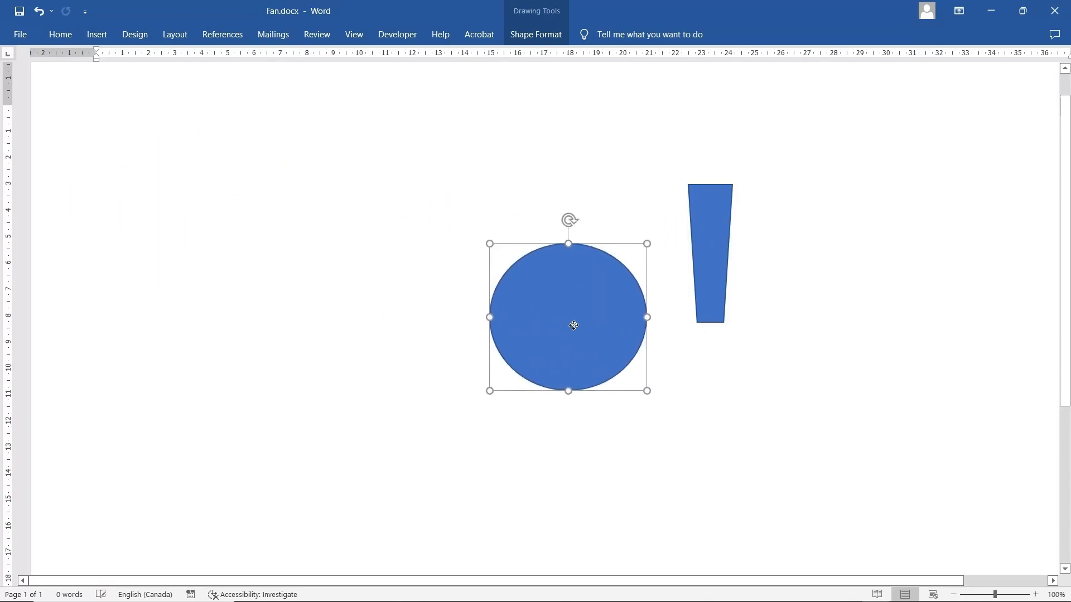
click(705, 223)
drag(710, 160, 799, 222)
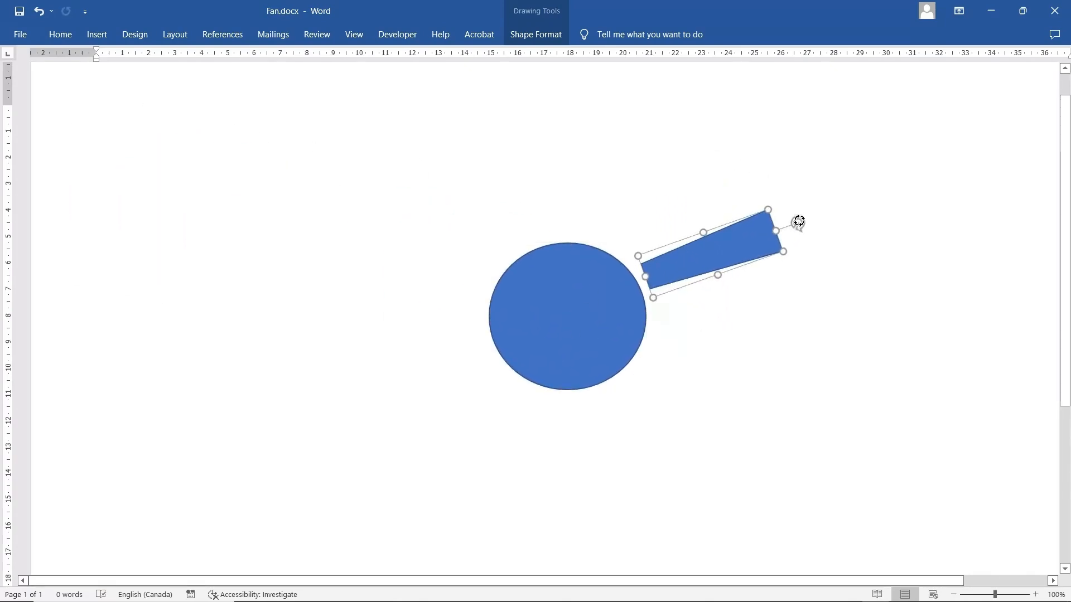
drag(734, 241, 704, 257)
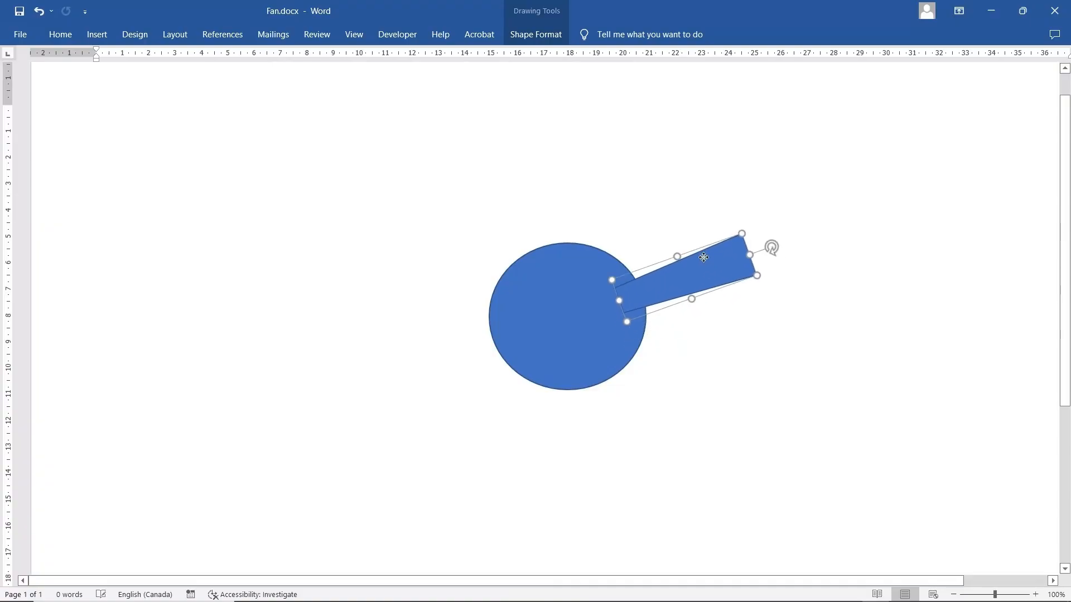
right_click(704, 257)
click(738, 435)
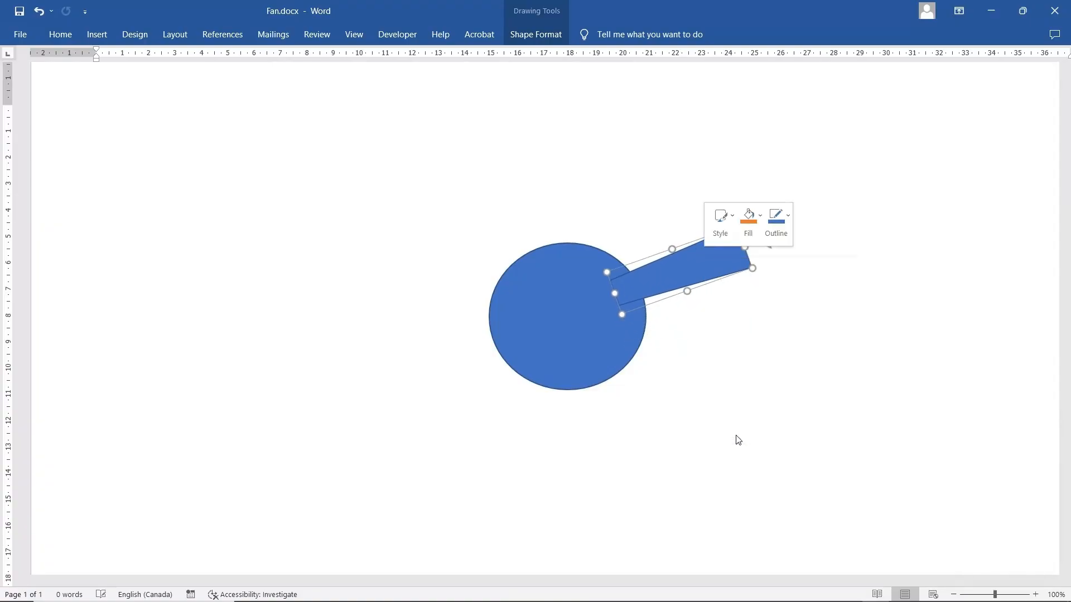
- Paste two copies of the blade and move one of them above the circle
right_click(677, 277)
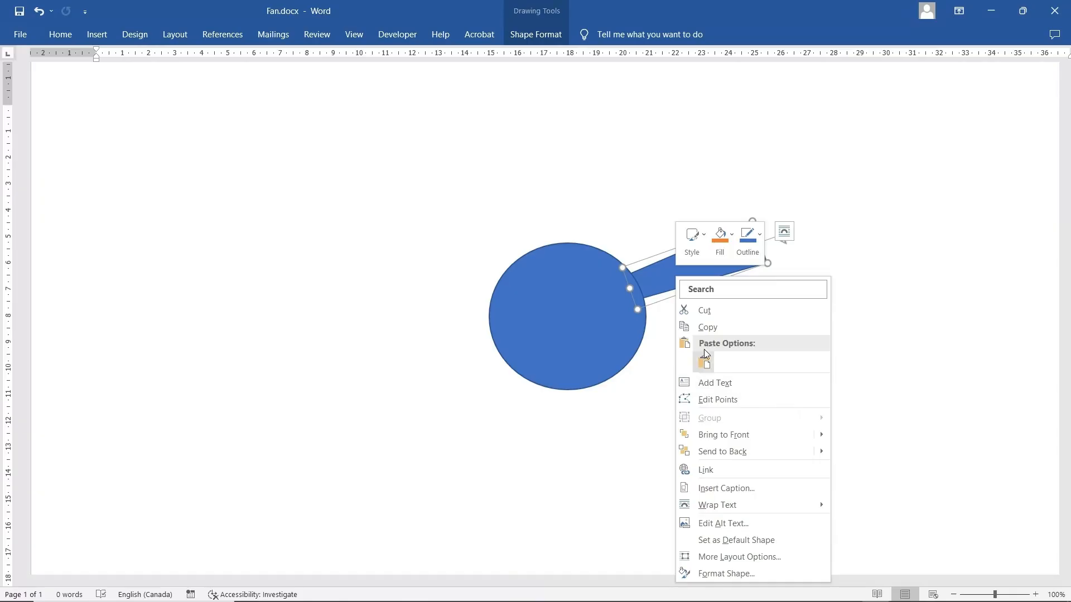
click(708, 326)
right_click(358, 228)
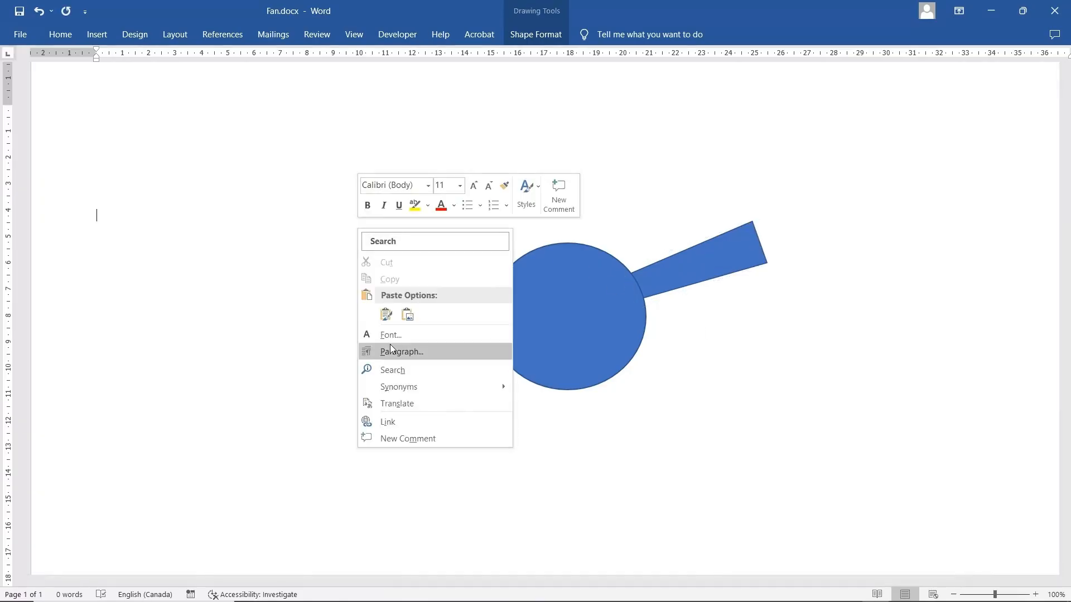
click(386, 314)
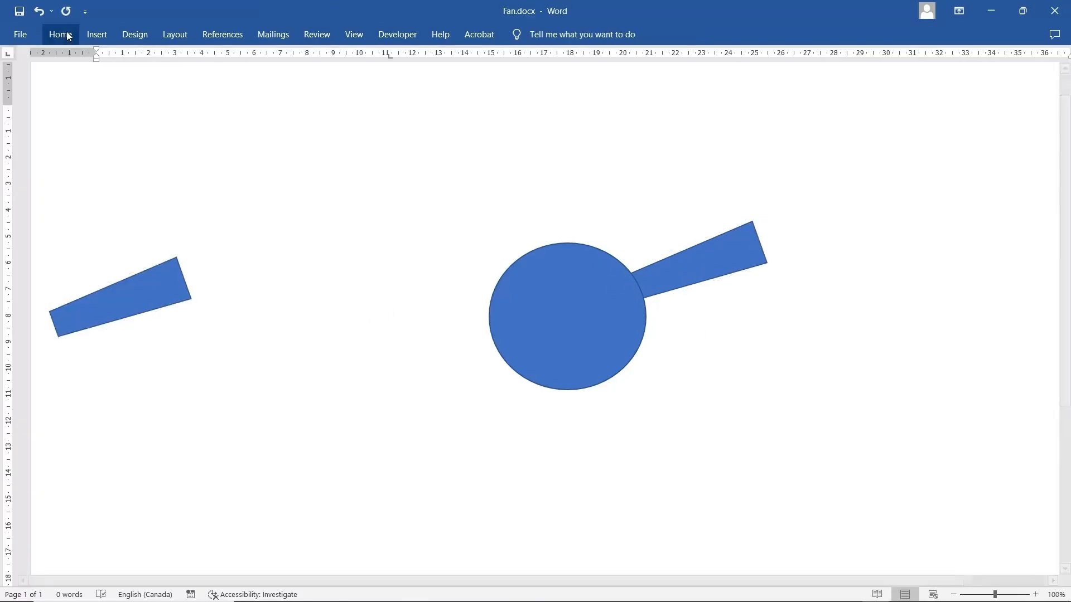
key(ctrl+v)
click(129, 297)
drag(129, 297, 566, 157)
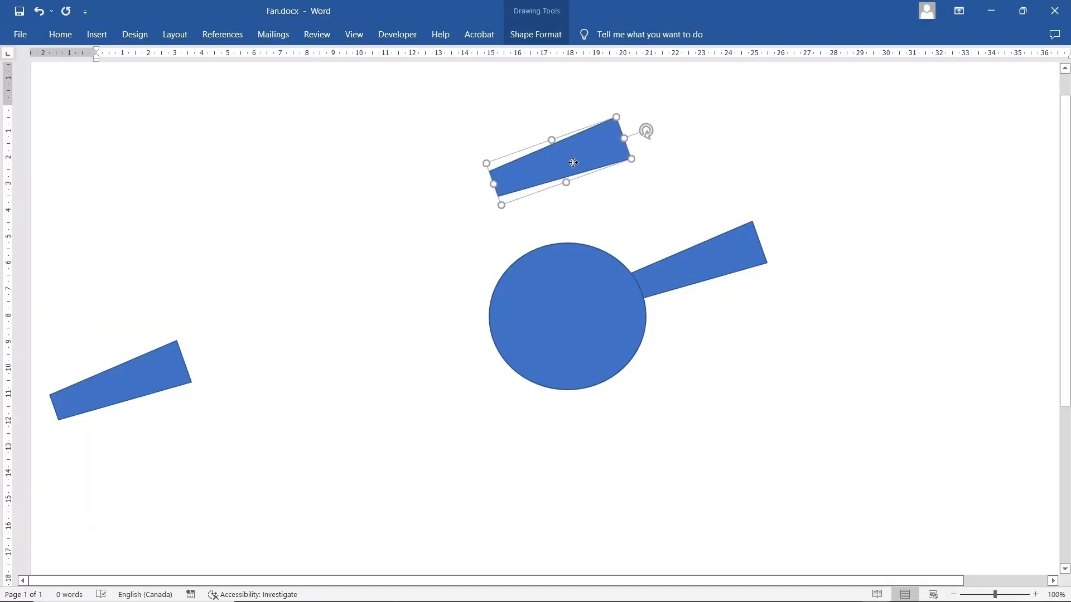
- Layer the copied blade behind the circle and stand it upright at the circle's top edge
right_click(528, 207)
click(572, 378)
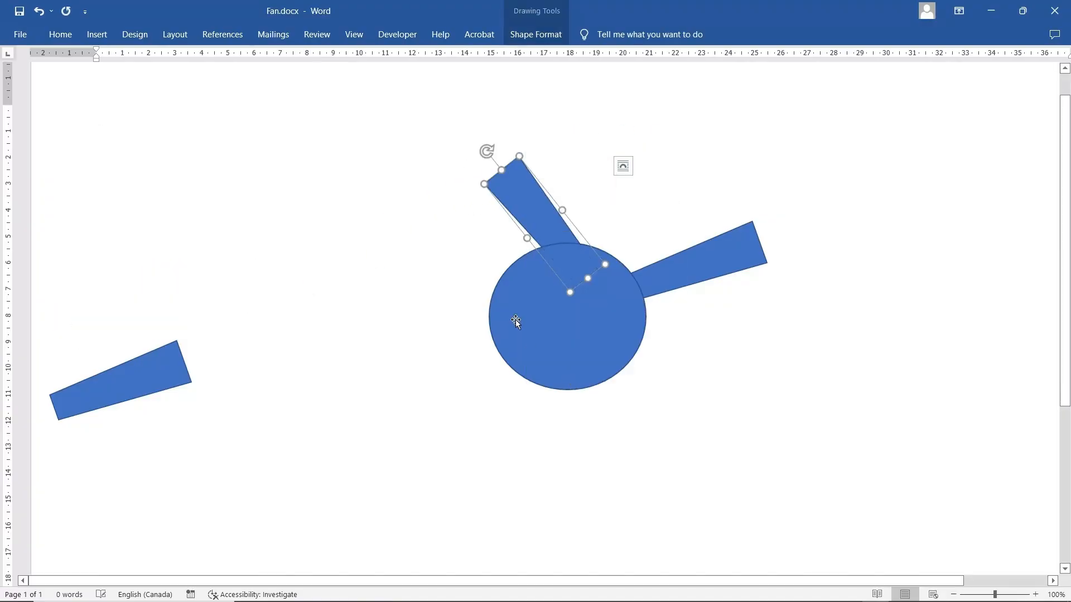
right_click(515, 319)
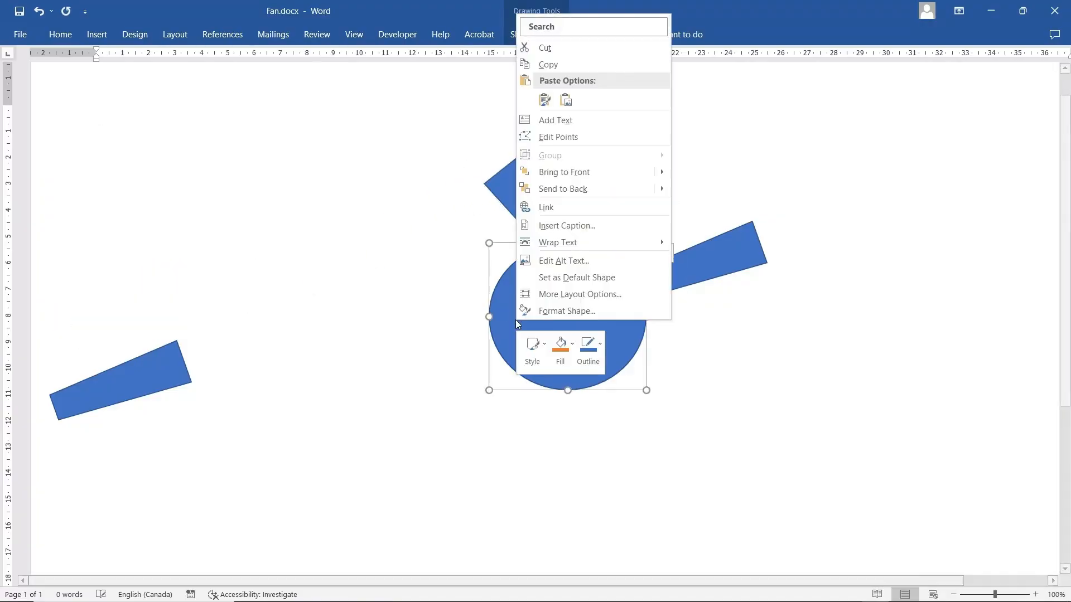
click(575, 177)
click(531, 214)
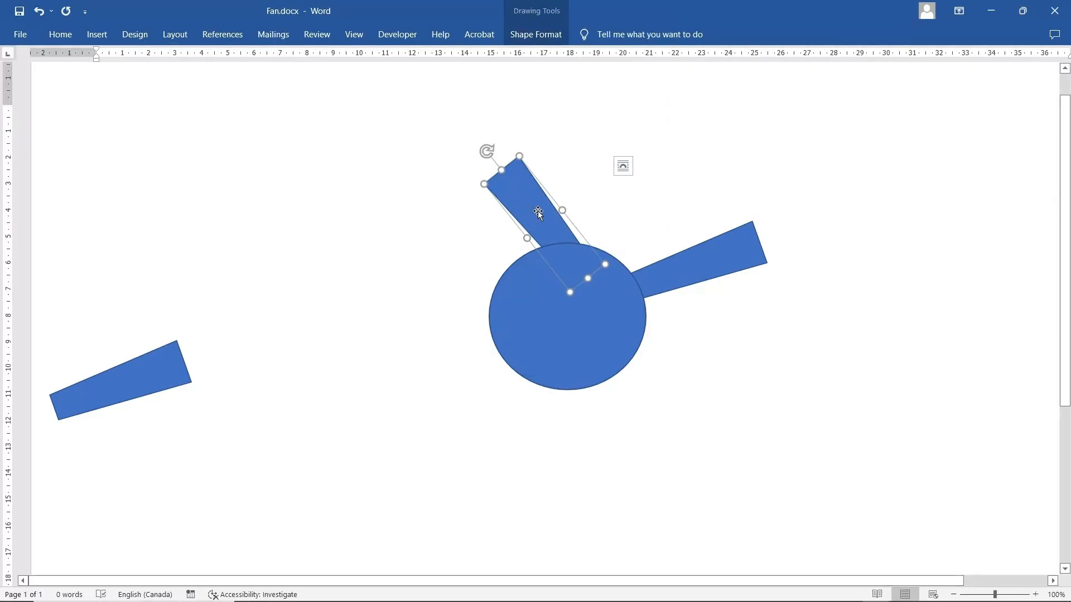
drag(486, 151, 540, 132)
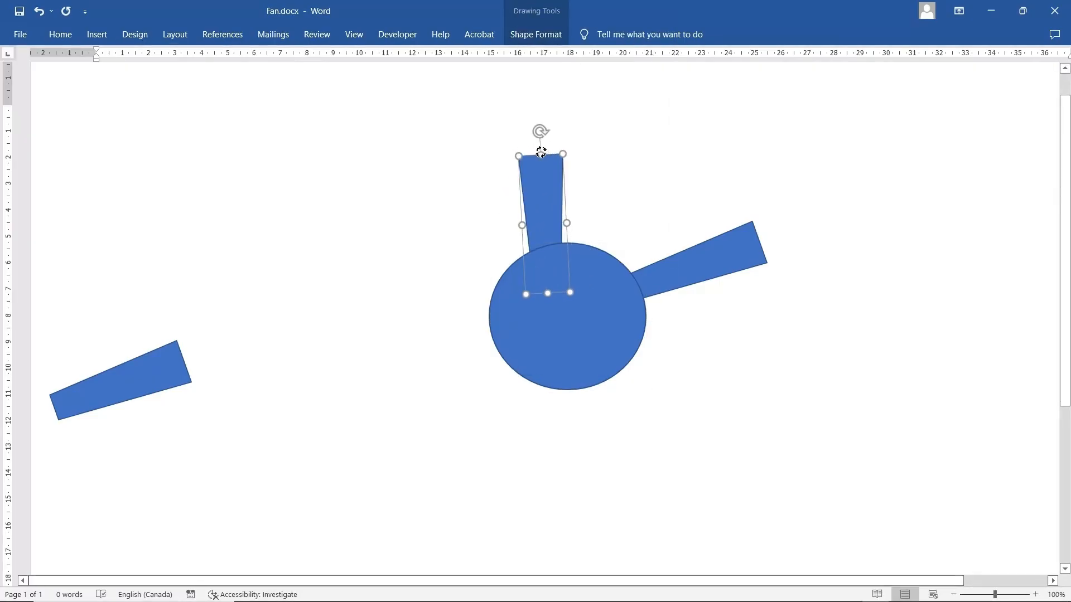
drag(541, 179, 572, 164)
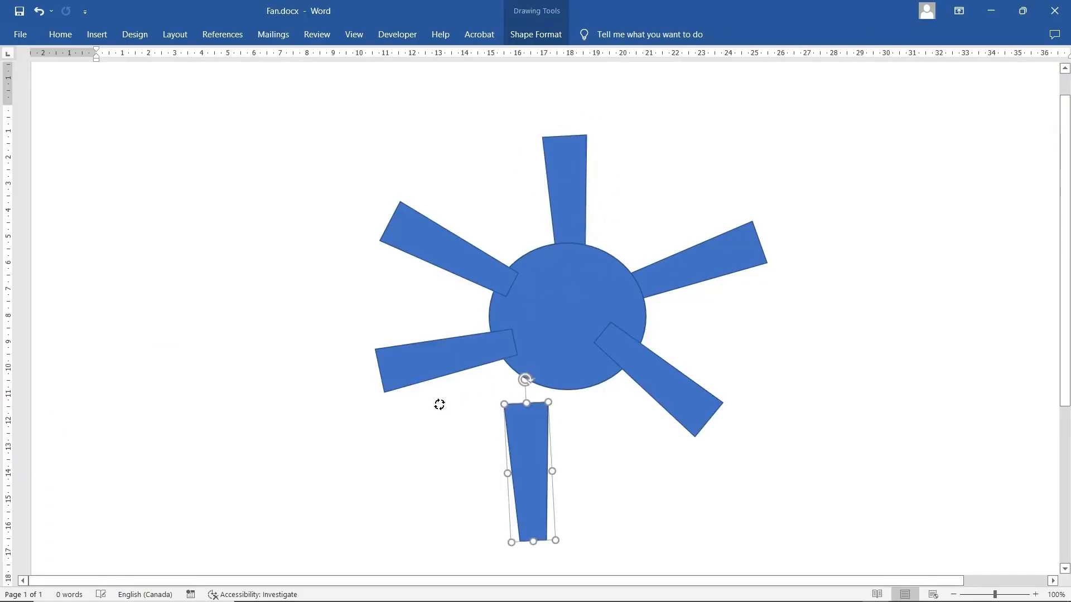
- Rotate the lowest blade to point outward from the circle's bottom edge, and bring the circle in front of all blades
drag(525, 379, 505, 541)
drag(527, 461, 540, 419)
right_click(589, 256)
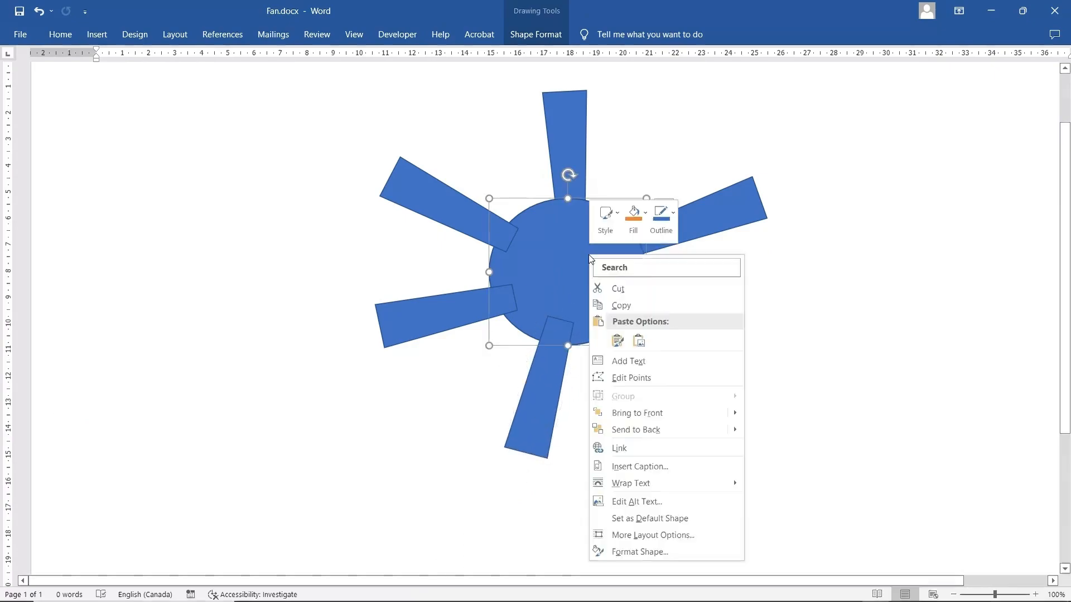
click(648, 422)
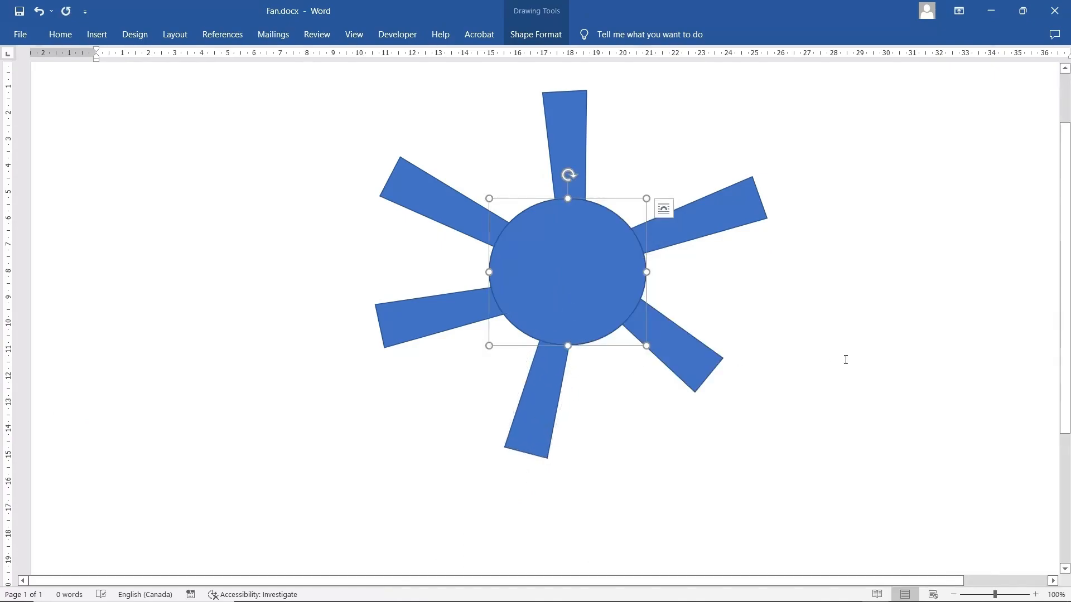
- Adjust the bottom blade's position and shrink the circle to about 5.27 cm high and 5.69 cm wide
scroll(845, 360, up, 2)
double_click(545, 474)
drag(559, 508, 565, 513)
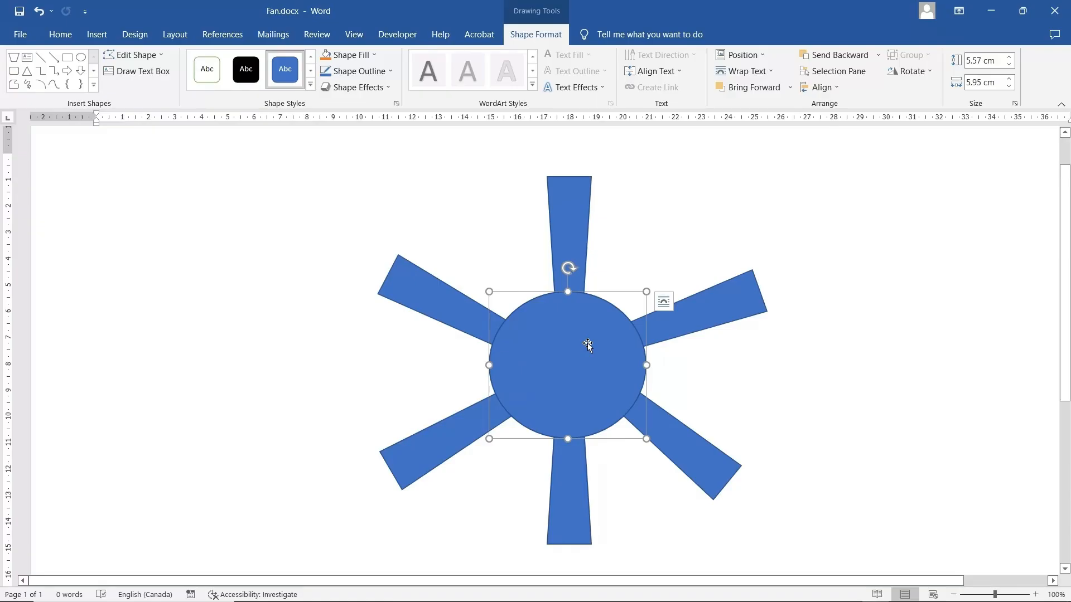
drag(646, 292, 638, 299)
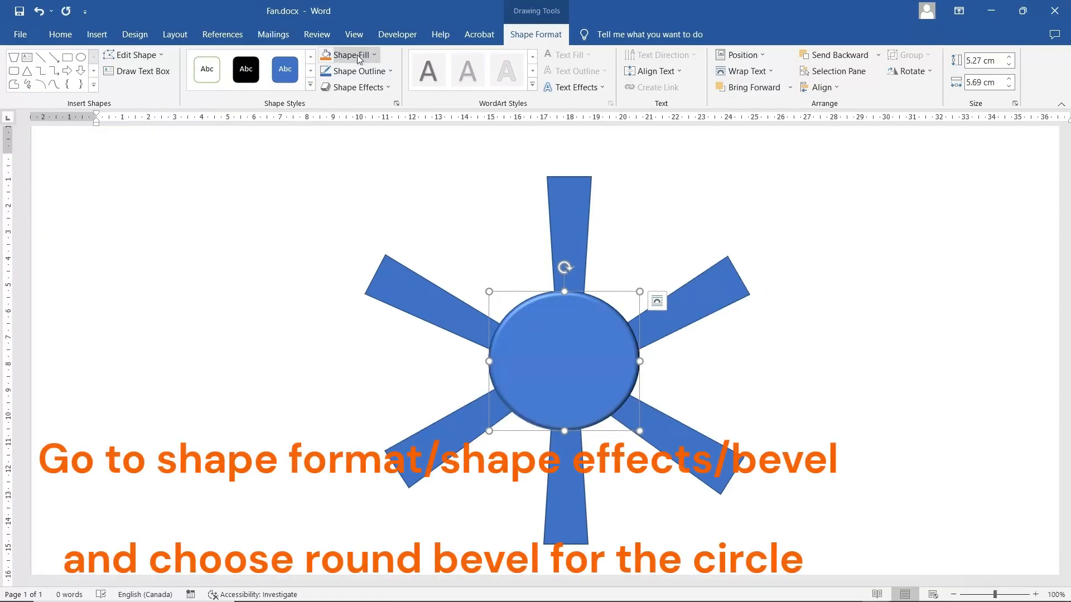
- Fill the circle with light gray and apply the first diagonal gradient of the Dark Variations
click(359, 57)
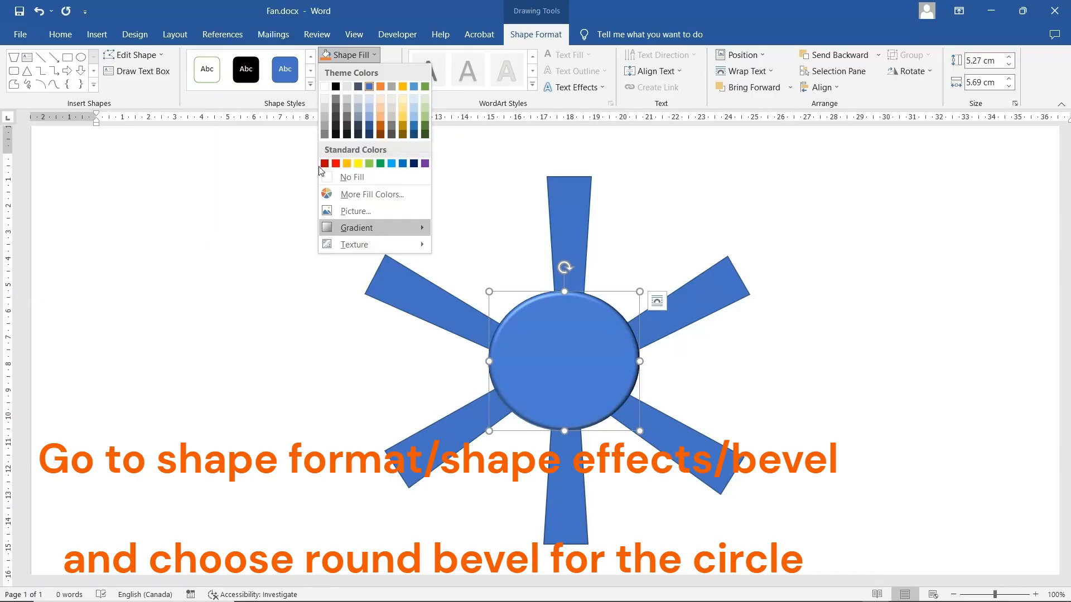
click(324, 119)
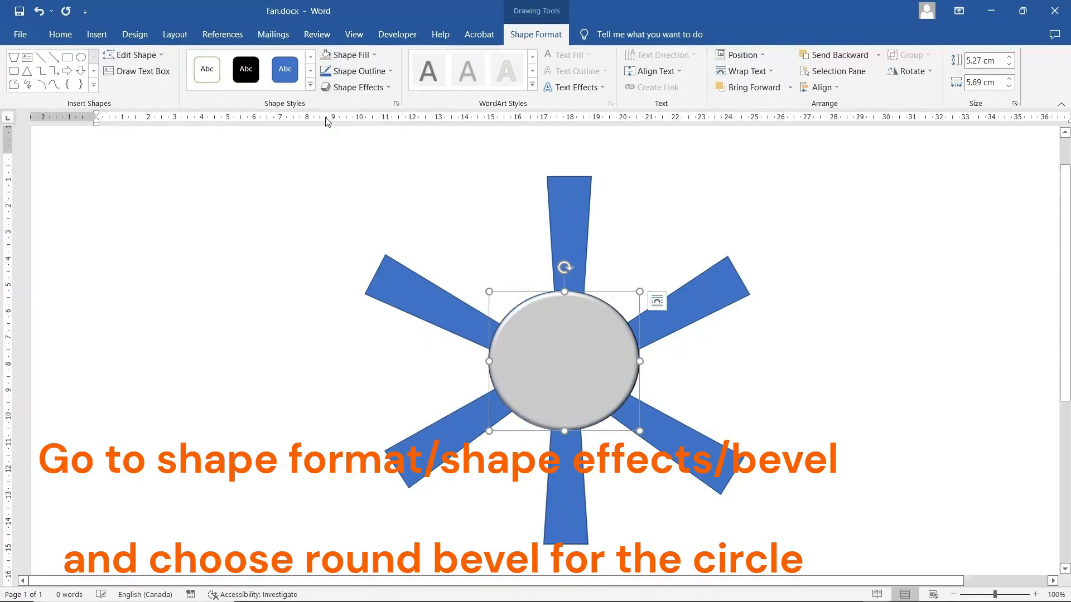
click(373, 55)
mouse_move(373, 238)
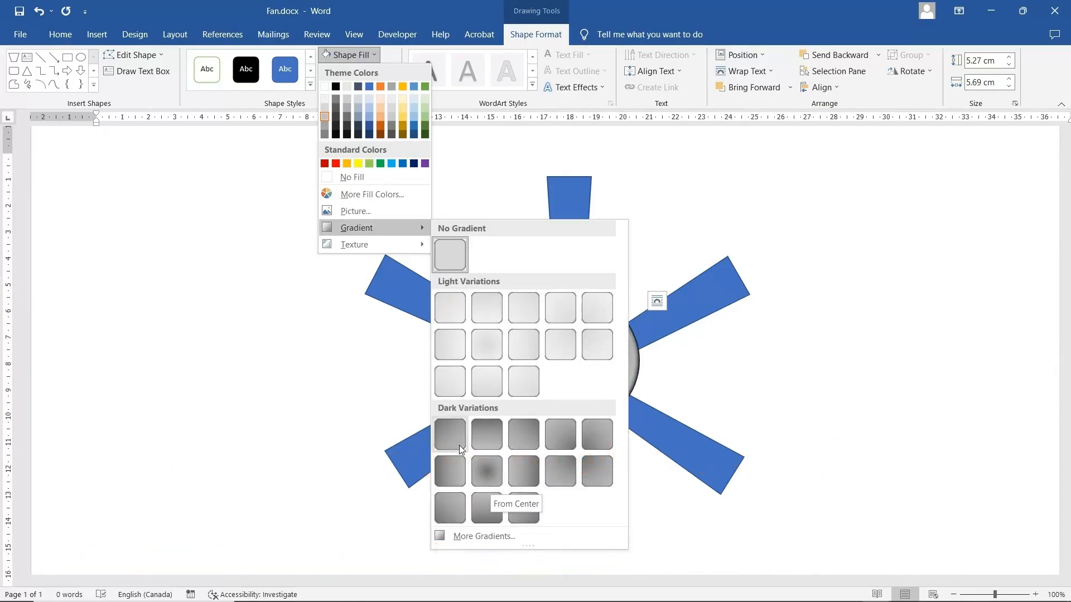
click(448, 433)
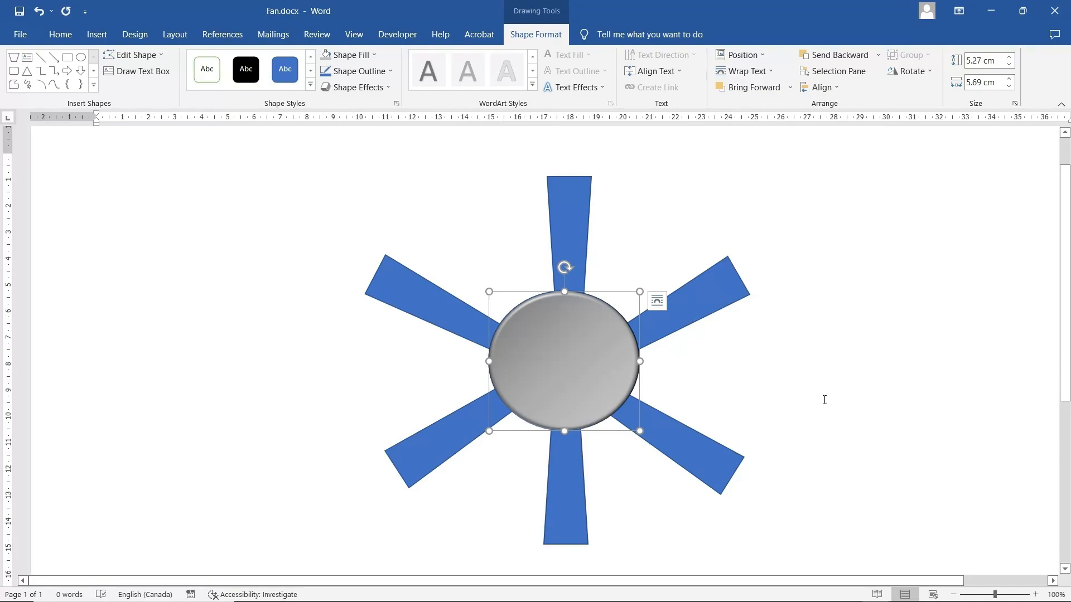
- Apply the Angle bevel to all six fan blades together
key(Tab)
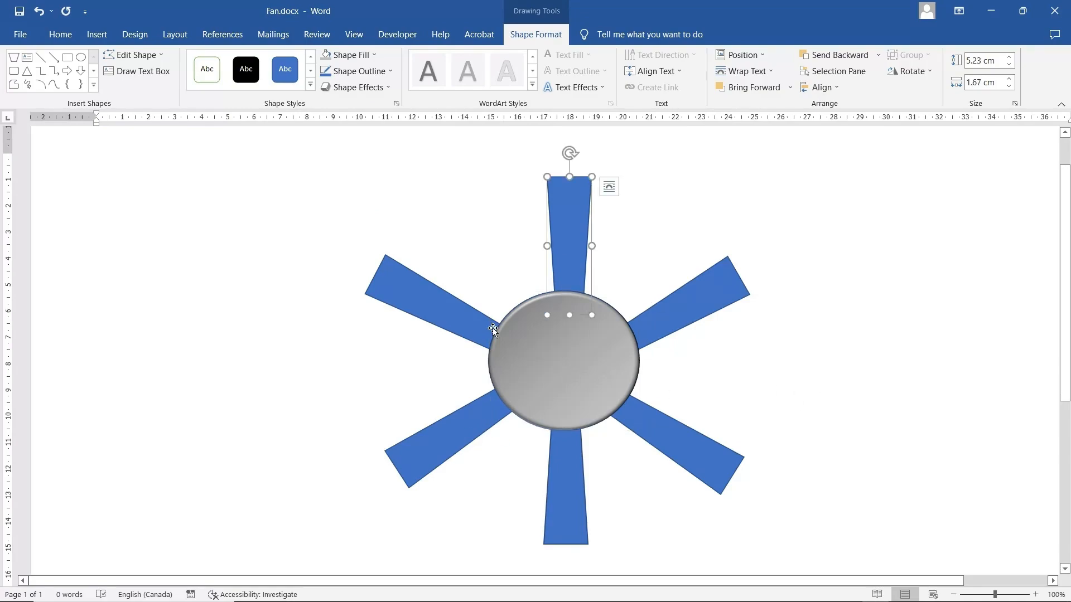
shift+click(444, 312)
shift+click(466, 428)
shift+click(569, 472)
shift+click(695, 446)
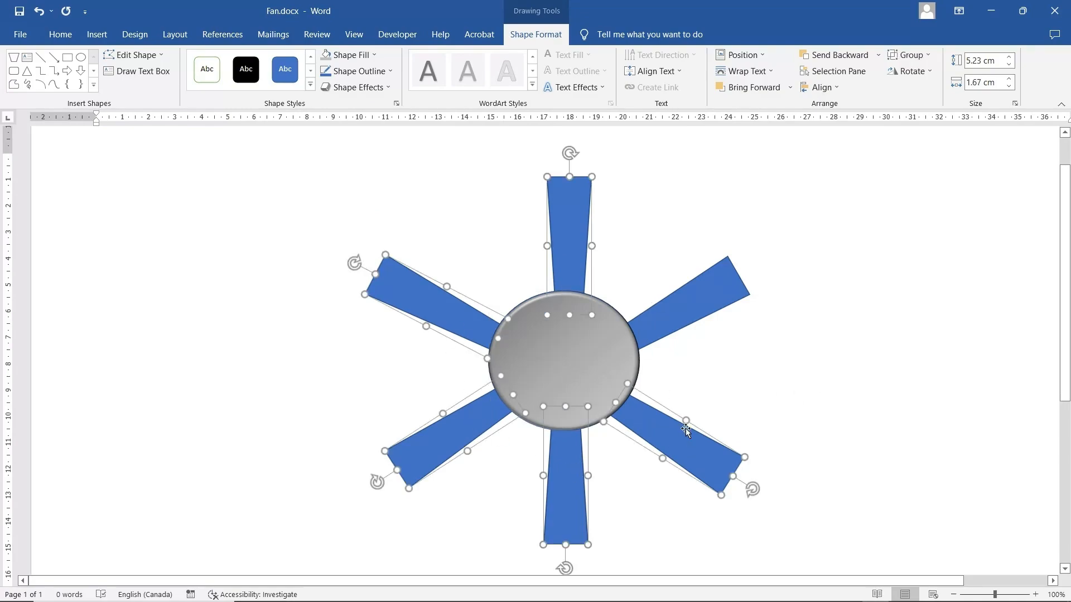
shift+click(682, 311)
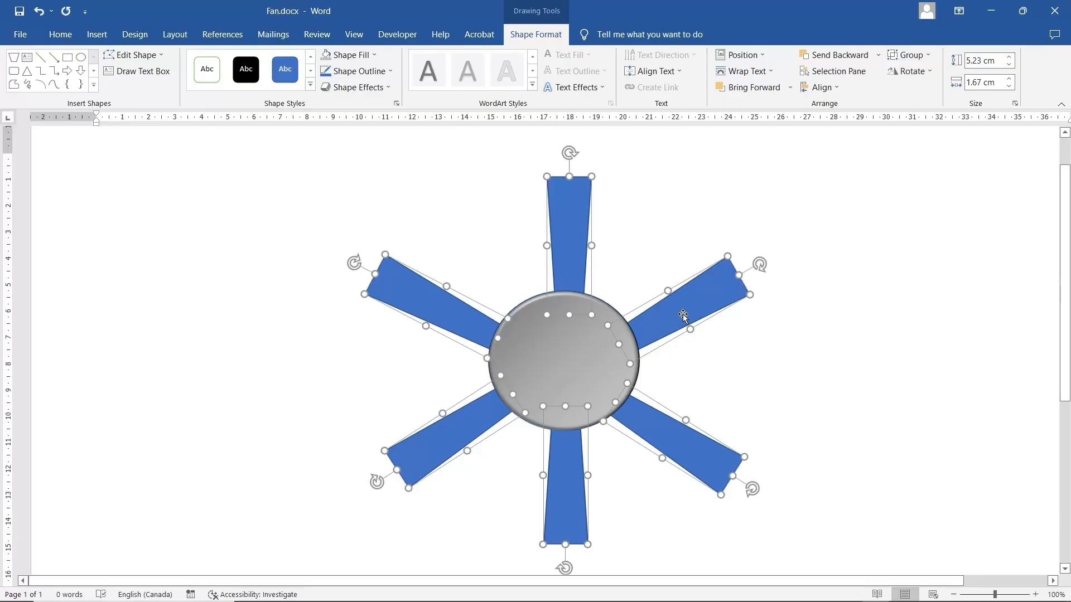
click(344, 88)
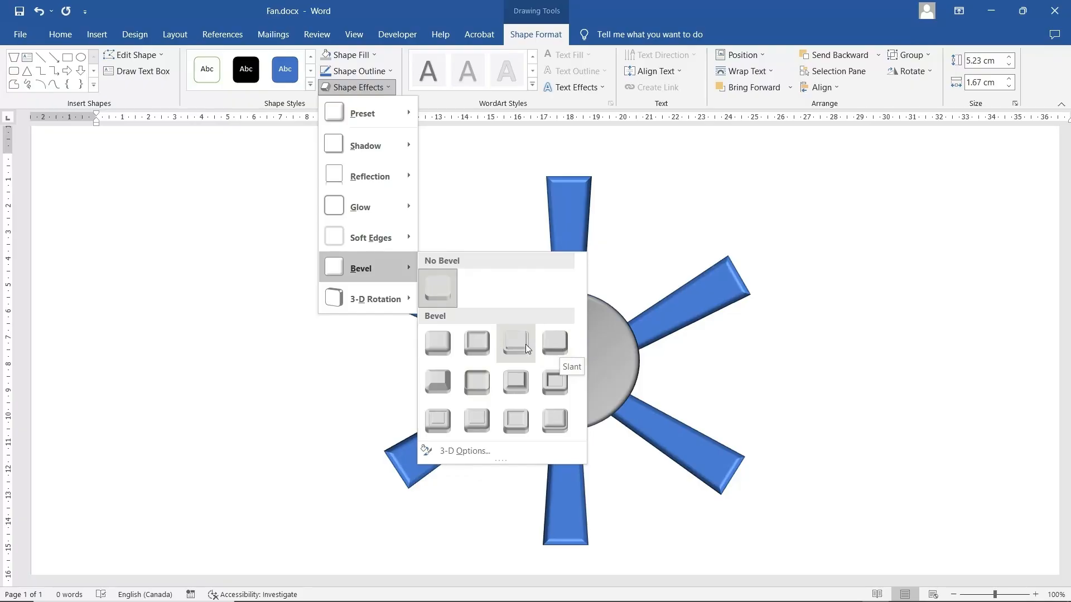
click(439, 382)
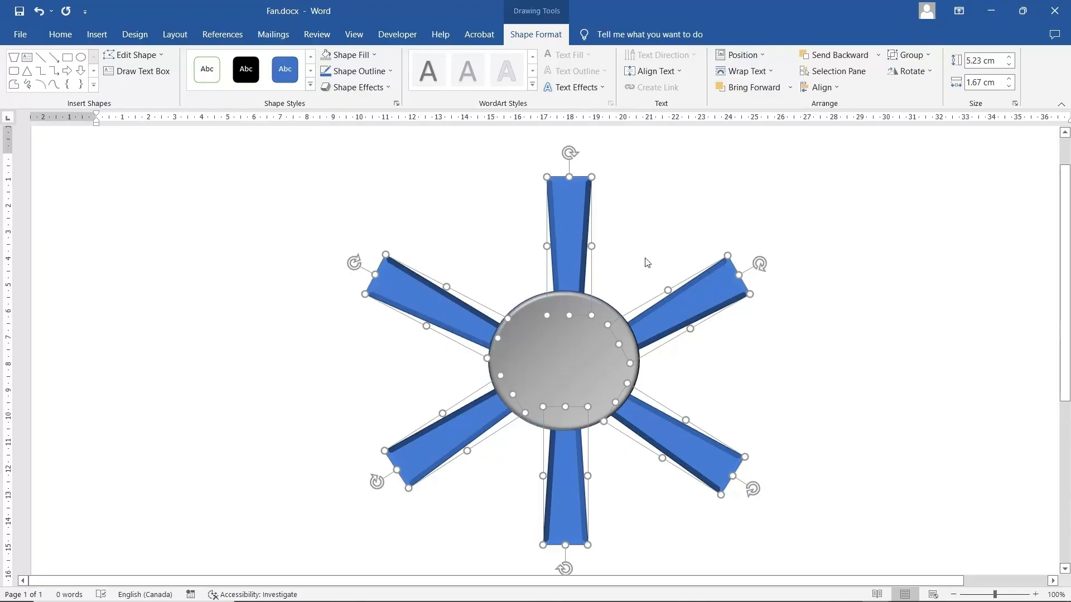
- Apply a dark gray 3-D depth of 12.5 pt to all six fan blades
click(396, 104)
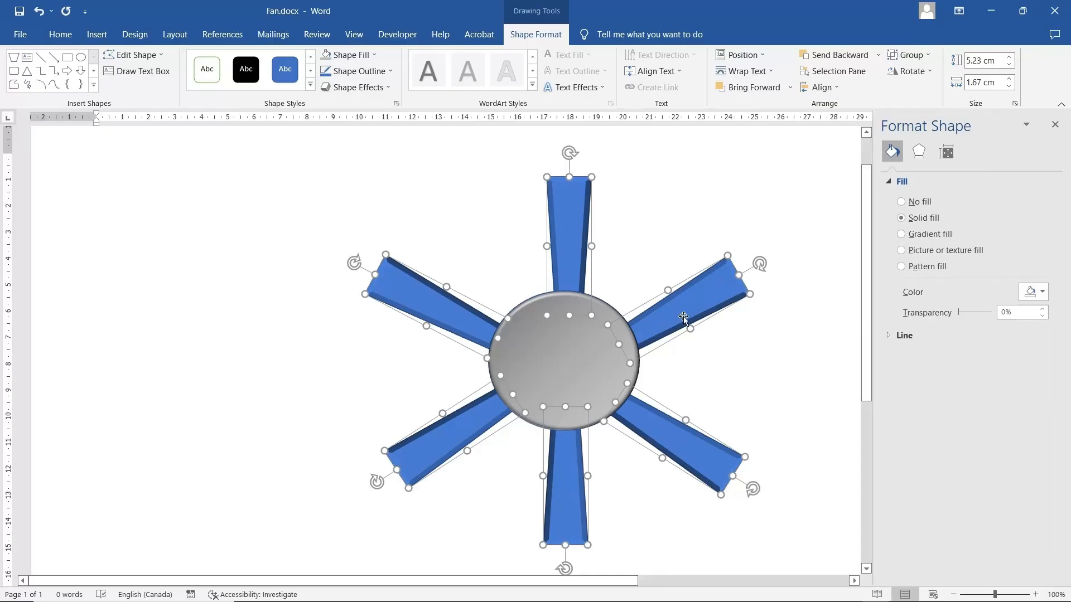
right_click(690, 311)
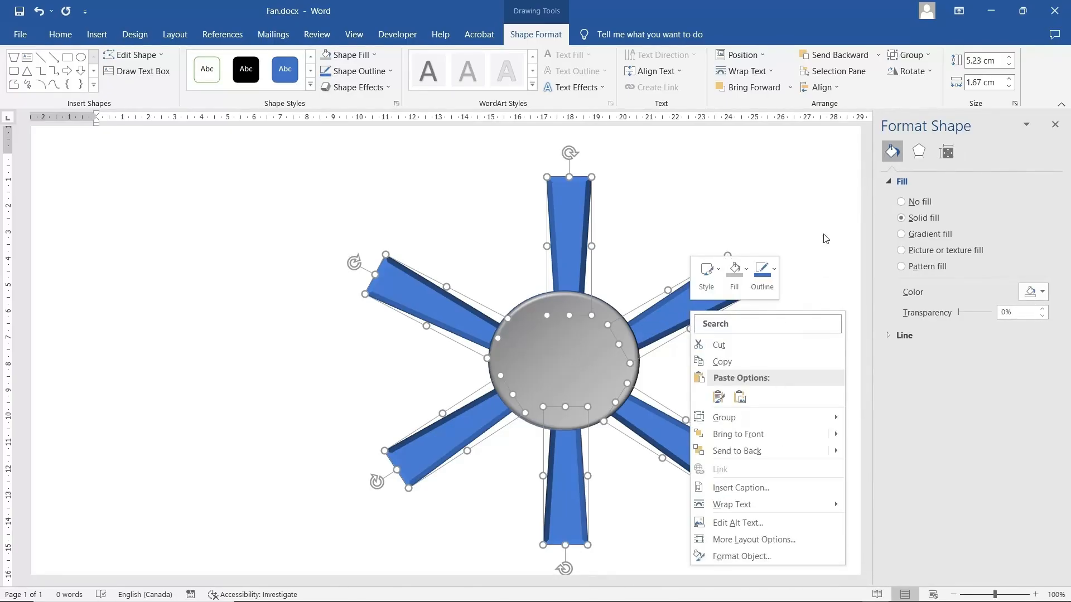
click(918, 151)
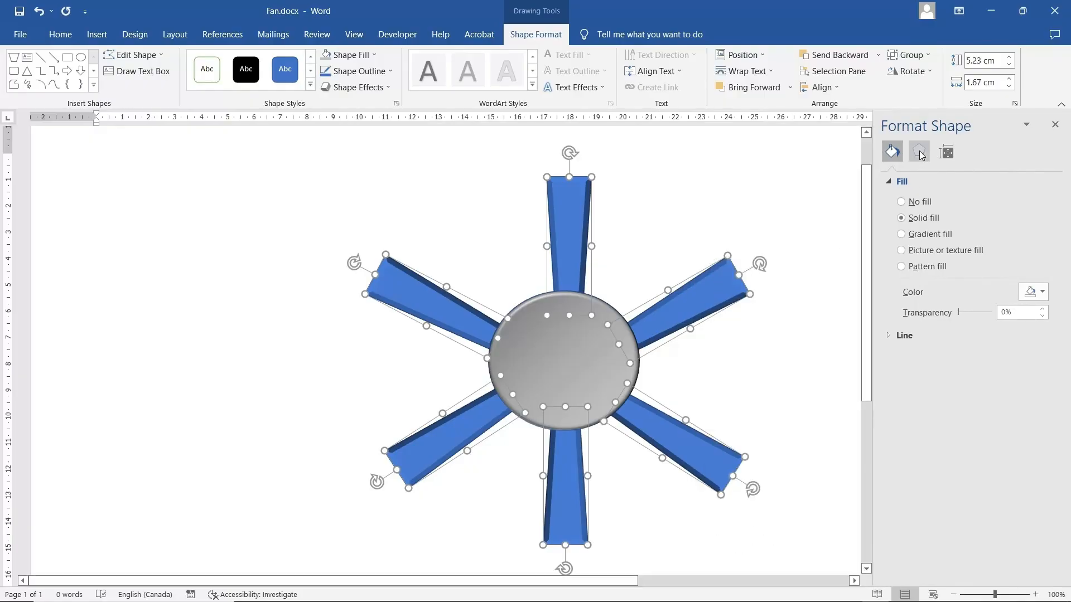
click(919, 152)
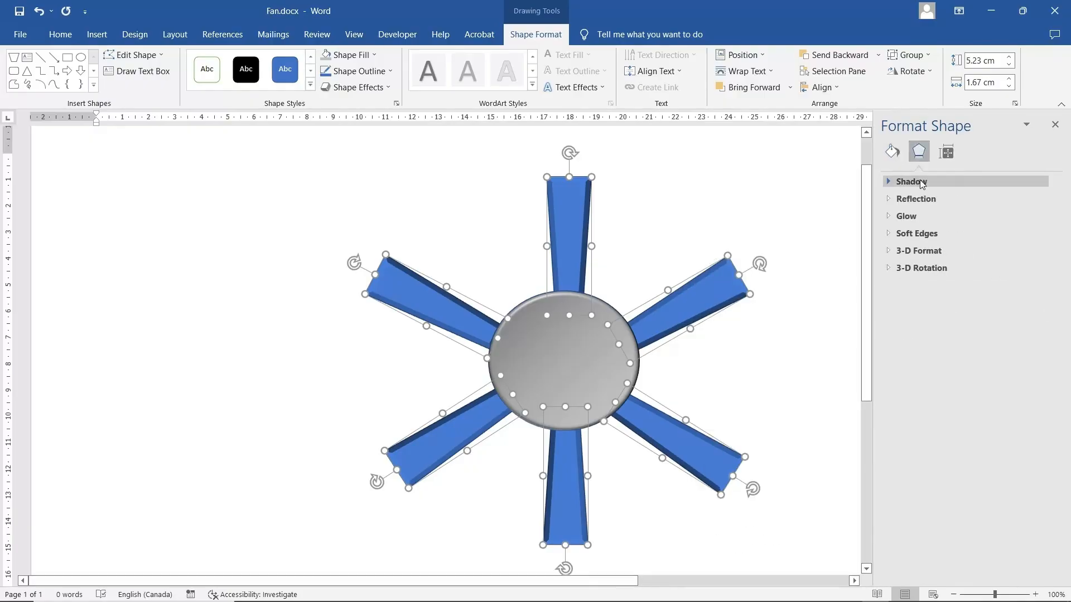
click(891, 250)
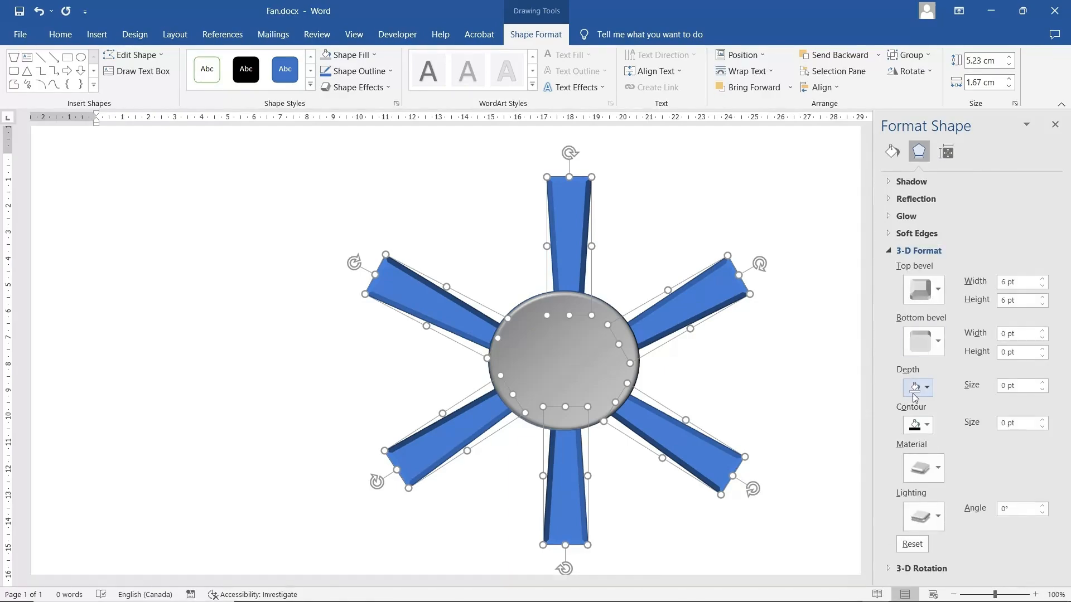
click(928, 388)
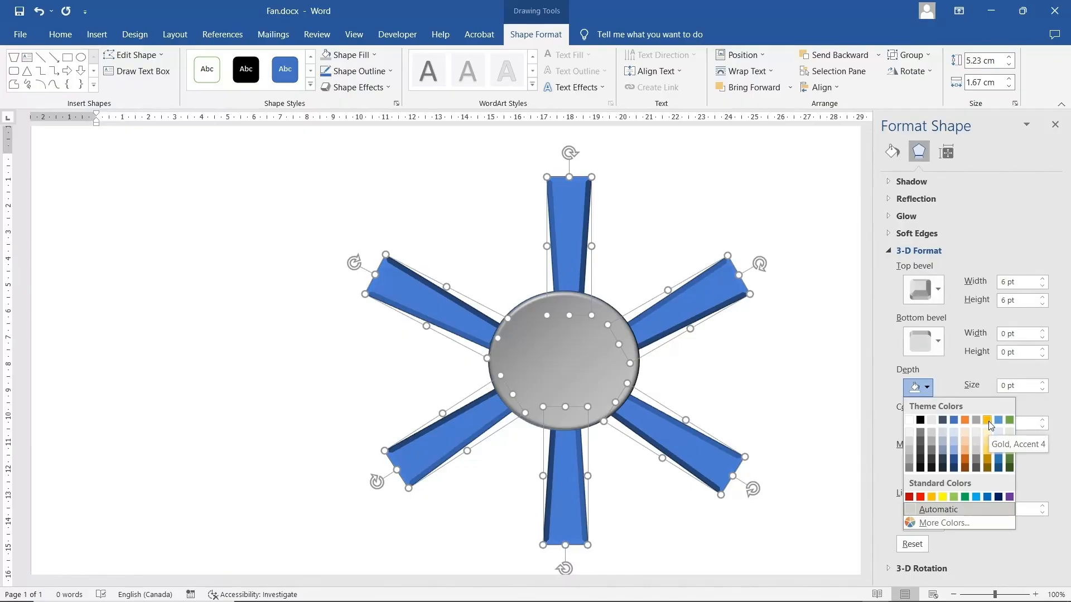
click(912, 469)
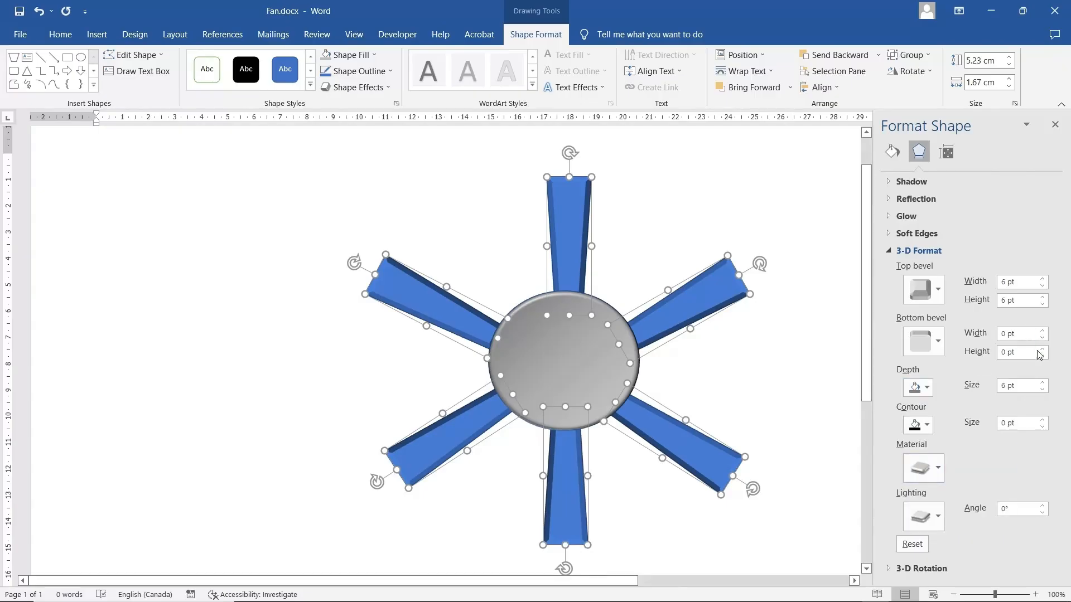
click(1043, 383)
click(1043, 384)
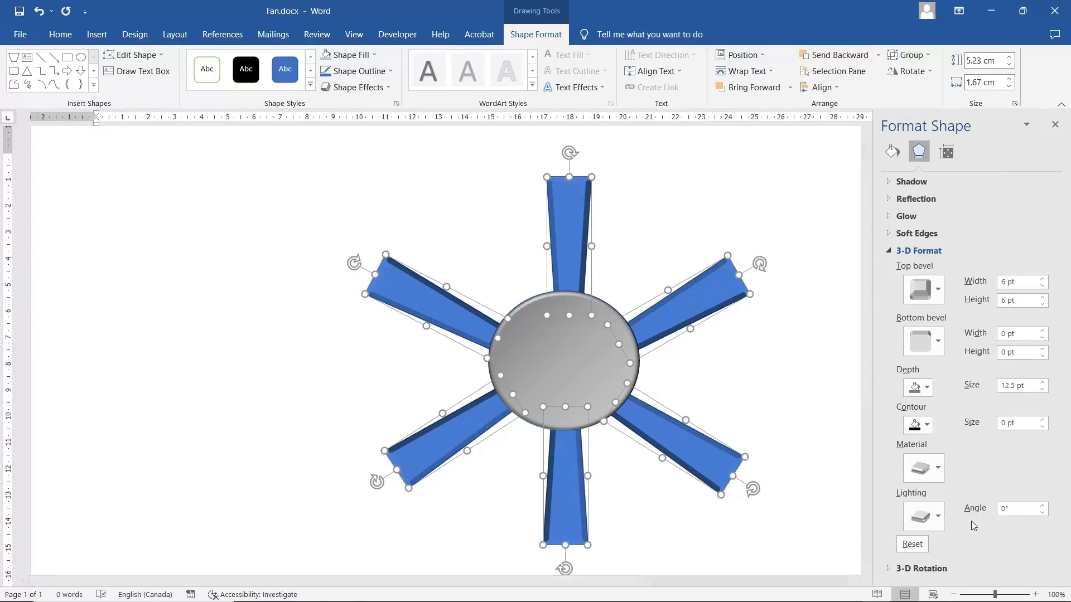
- Set the 3-D X Rotation of all six blades to 55°
click(891, 569)
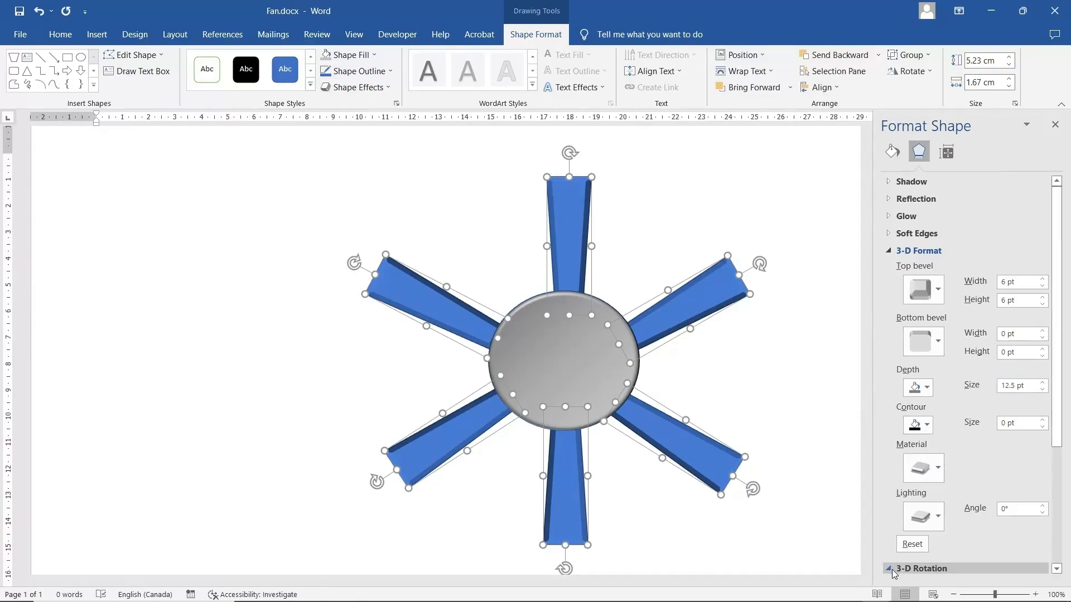
scroll(1029, 531, down, 4)
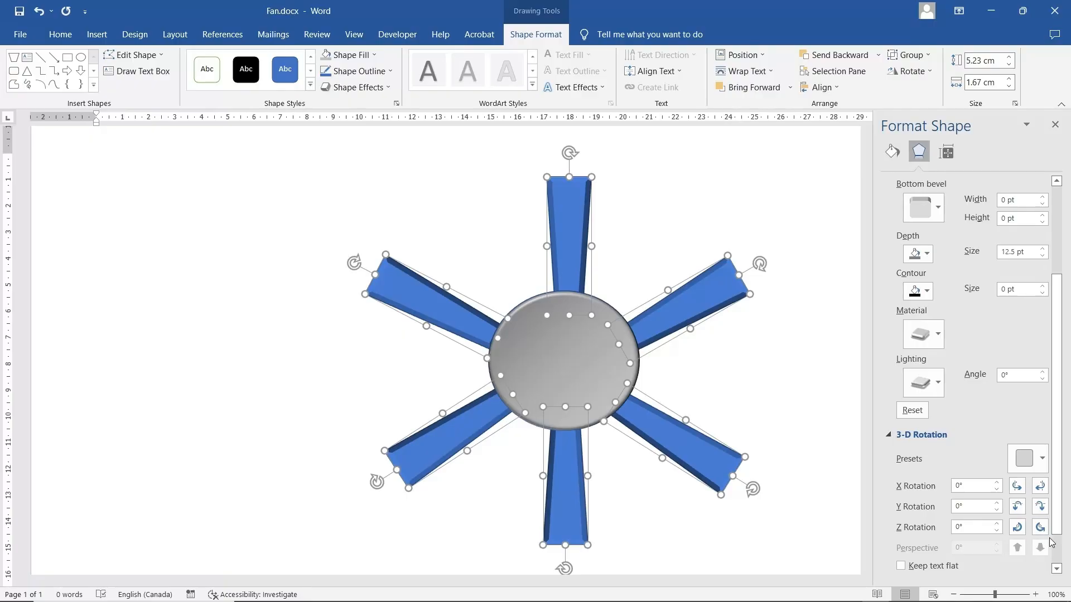
click(1041, 487)
click(1041, 487)
click(1040, 487)
click(1041, 487)
click(1041, 487)
click(1041, 488)
click(1040, 487)
click(1041, 487)
click(1041, 488)
click(1041, 487)
click(1041, 487)
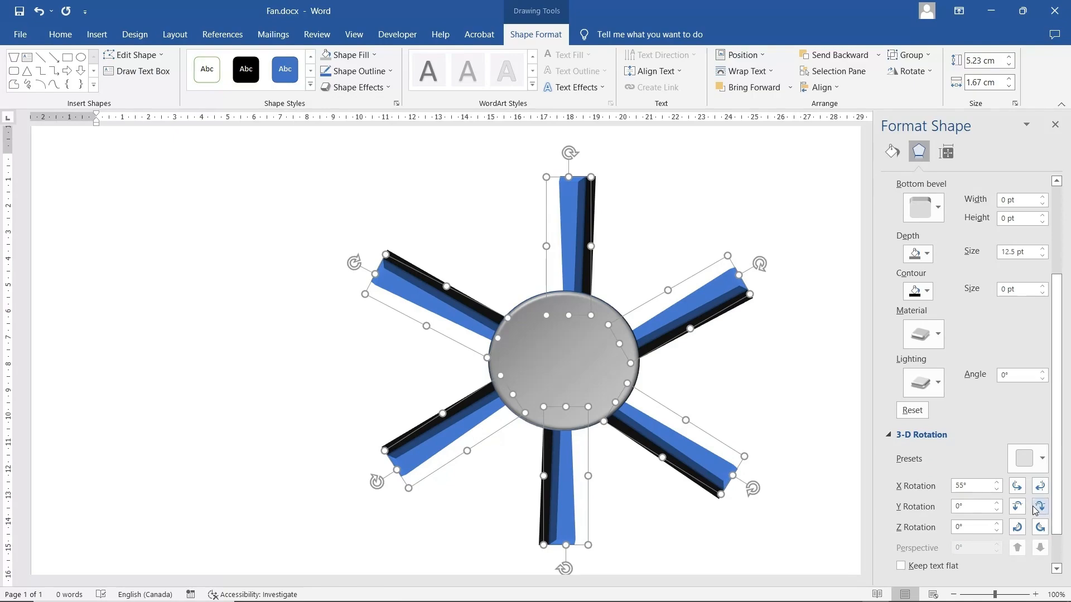
- Reduce the 3-D depth size of the six blades to 6.5 pt
click(1042, 256)
click(1043, 256)
click(1042, 256)
click(1043, 256)
click(1042, 256)
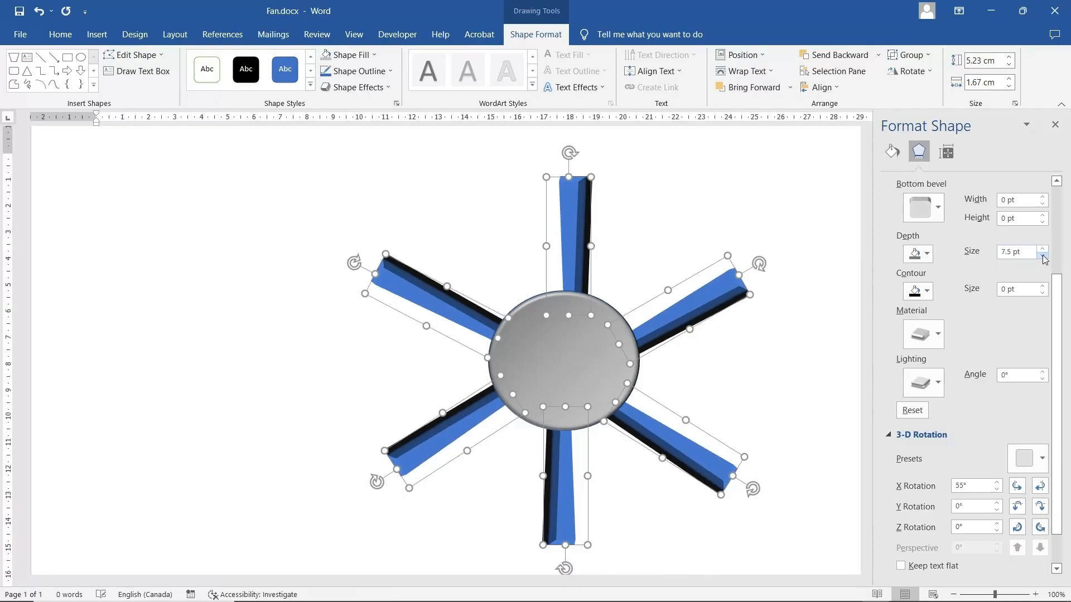
click(1043, 256)
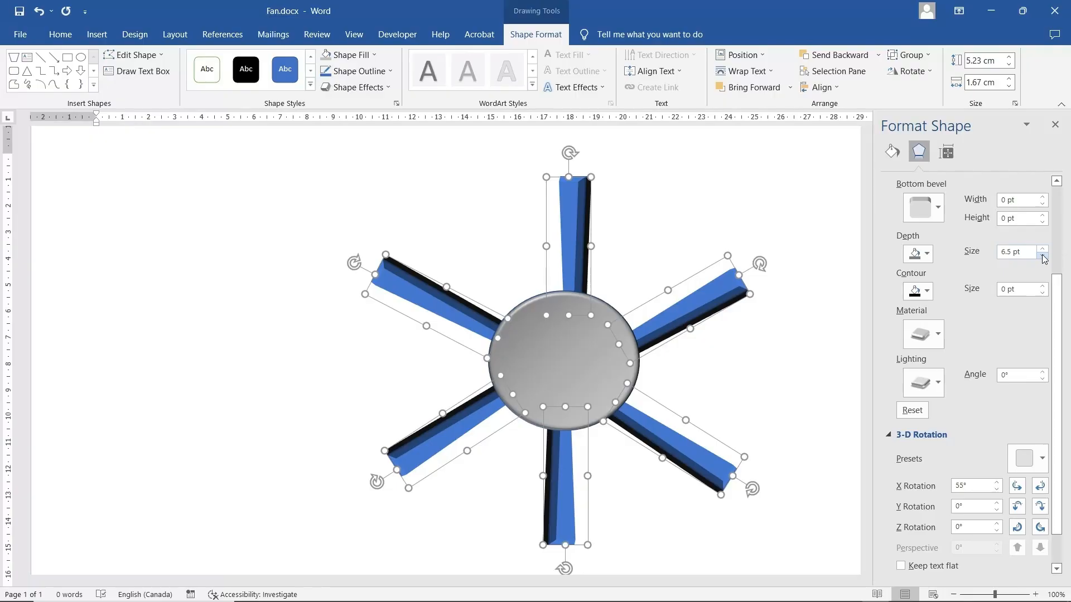
- Set the width of all six blades to 3 cm and deselect them
scroll(990, 370, up, 3)
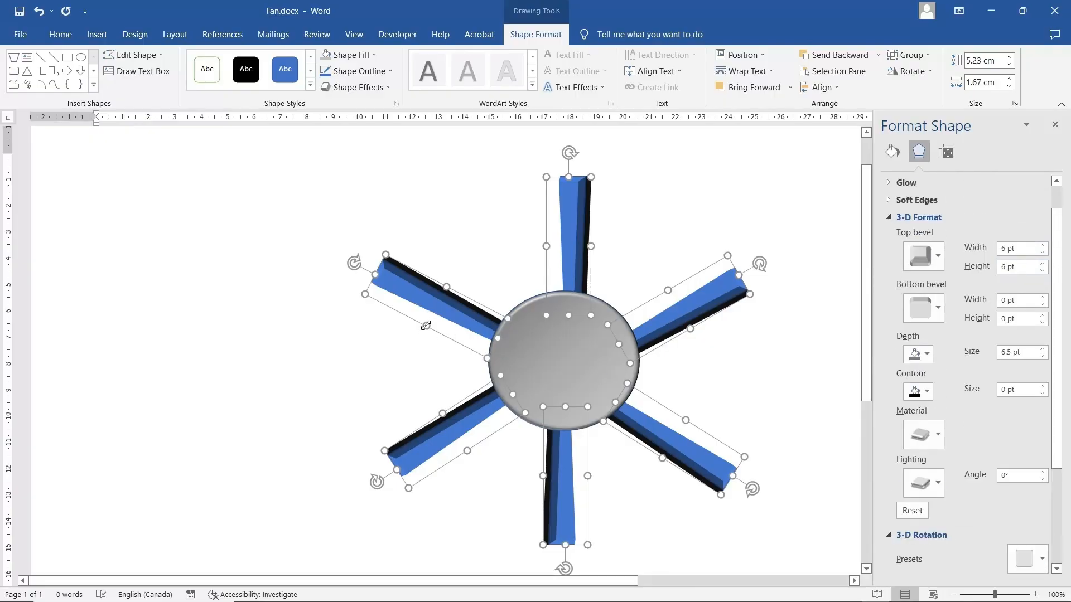
drag(426, 327, 426, 339)
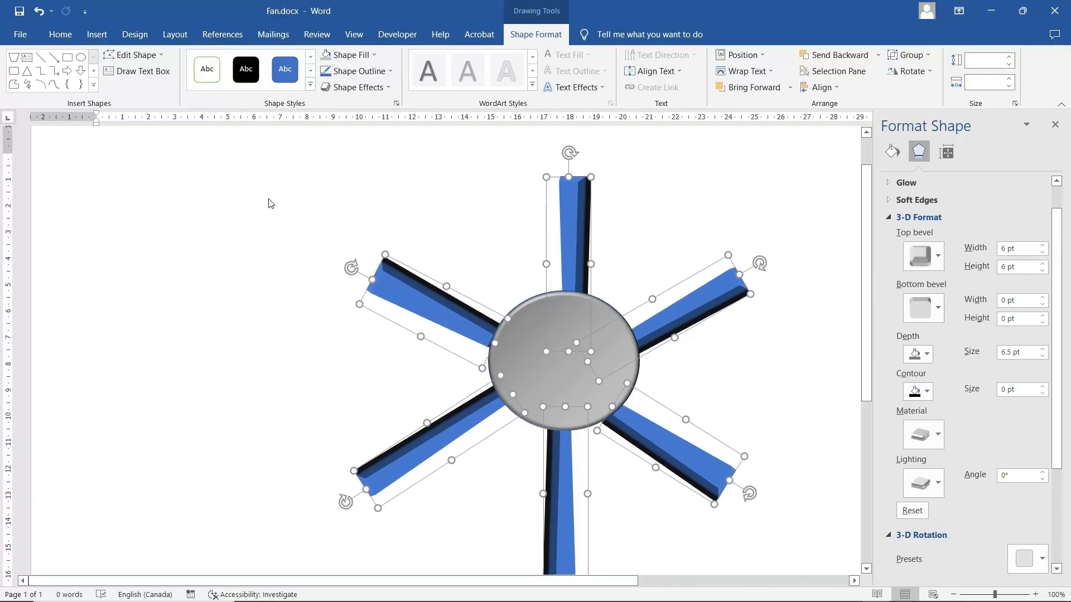
click(38, 12)
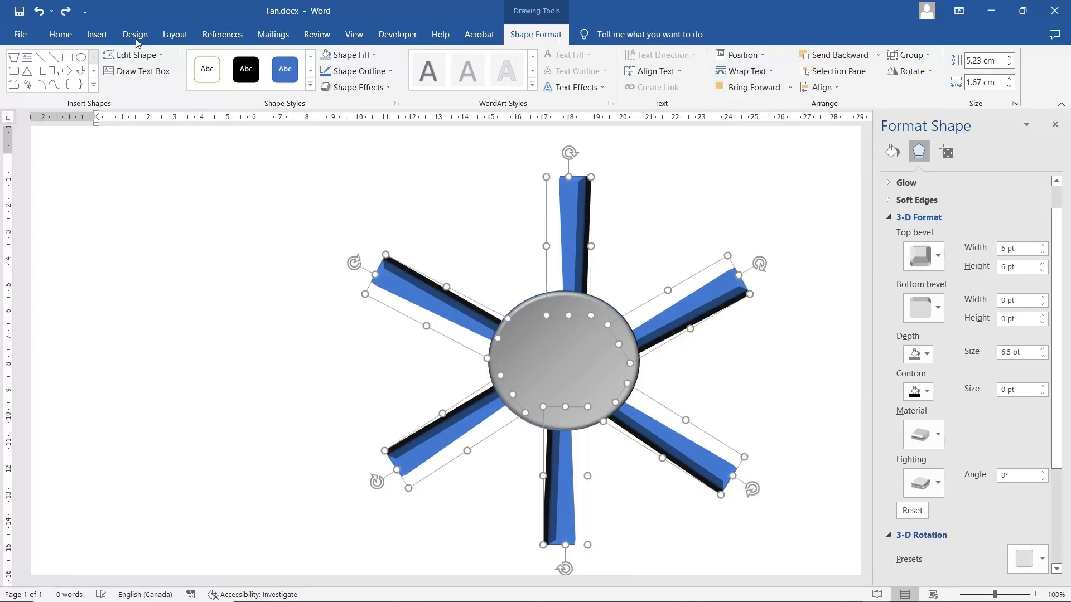
click(998, 82)
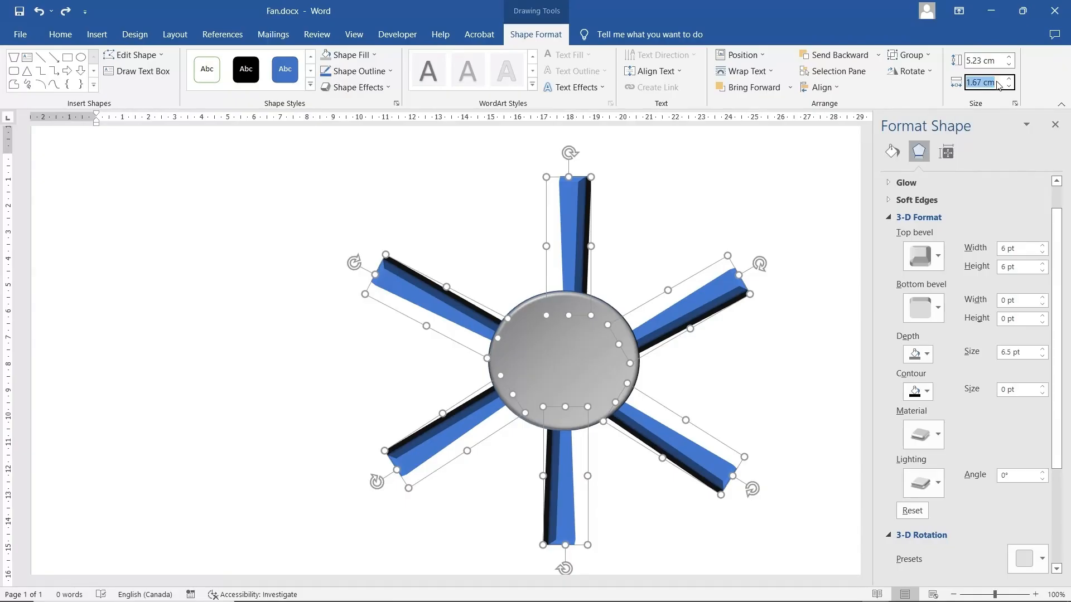
text(3)
key(Return)
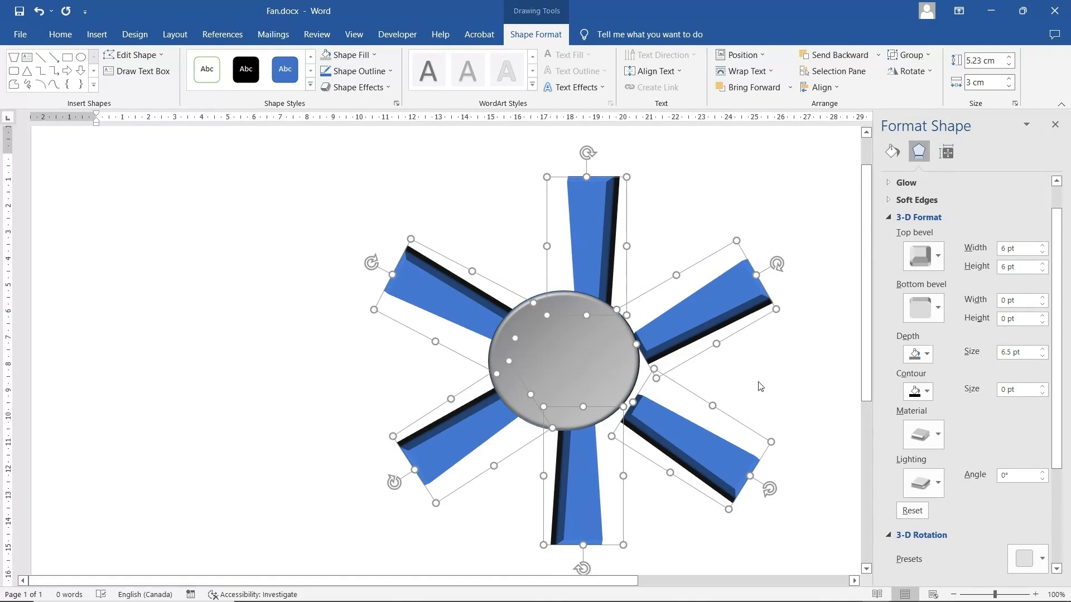
click(791, 388)
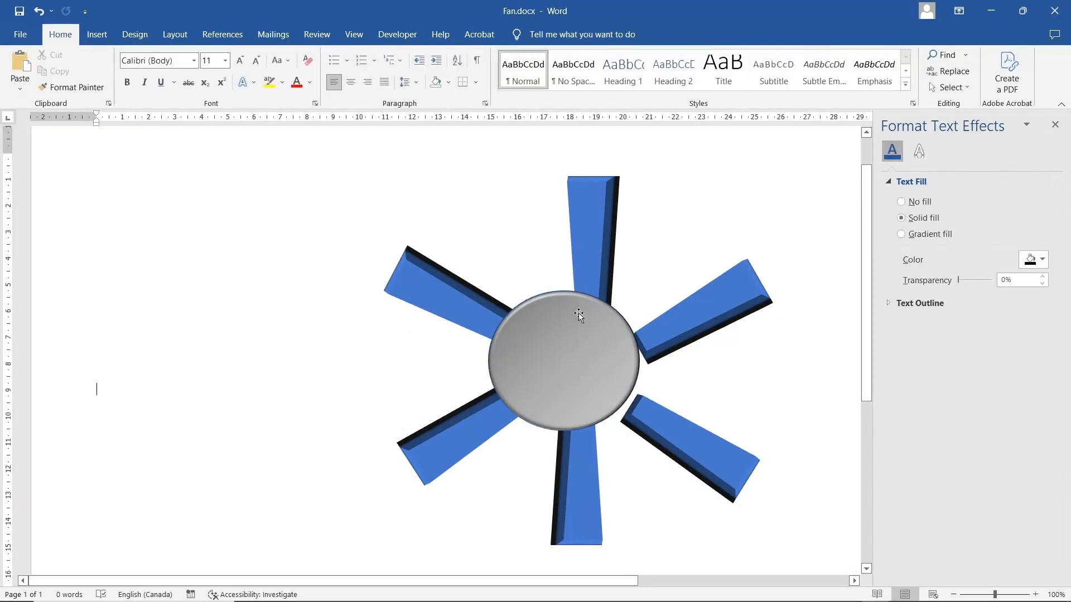
- Move the circle toward the centre of the widened blades and shift the surrounding blades so they meet its edge
mouse_move(564, 351)
mouse_down()
mouse_move(583, 365)
mouse_move(576, 356)
mouse_up()
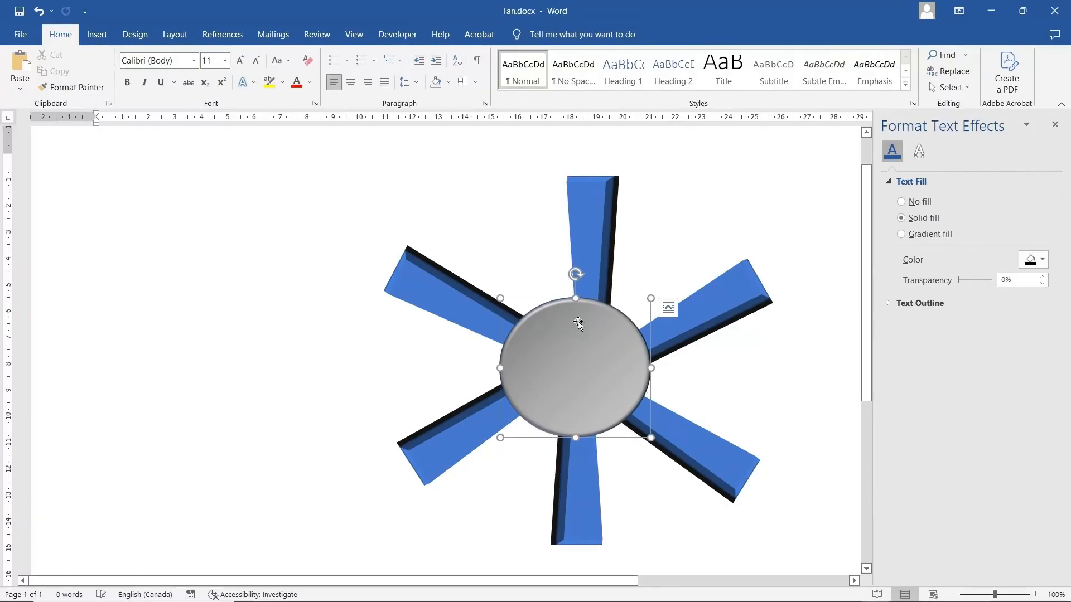
drag(591, 251, 580, 253)
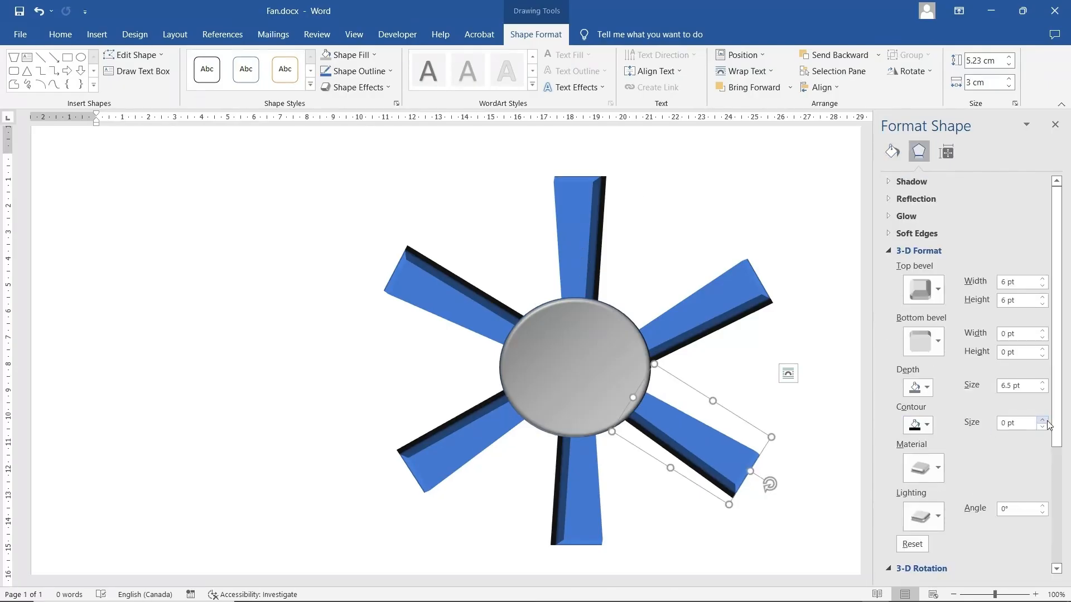
- Set the 3-D contour size of the lower-right blade to 3 pt
click(1043, 422)
click(1043, 423)
click(1043, 422)
click(1042, 423)
click(1042, 422)
click(1043, 422)
click(1042, 422)
click(1042, 427)
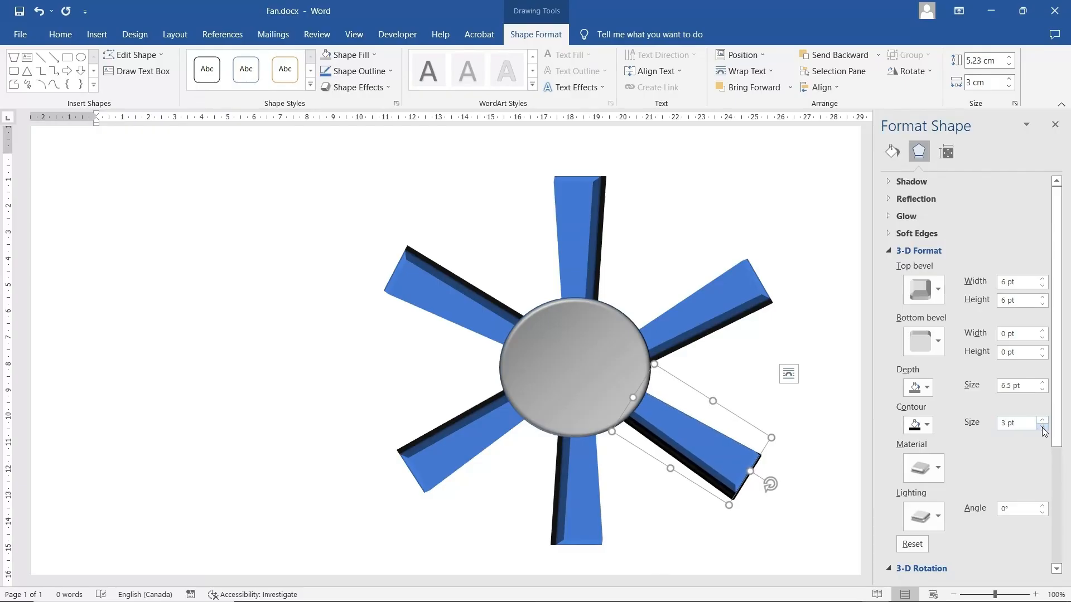
scroll(1004, 453, down, 1)
click(940, 434)
click(939, 433)
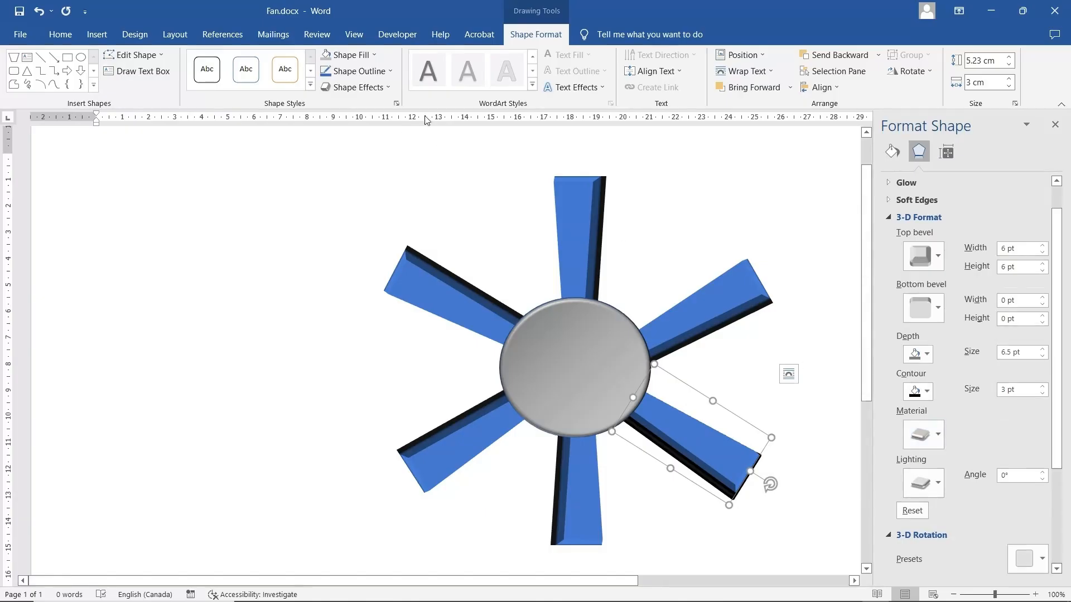
- Try a light gray fill on the lower-right blade, and fill all six blades together with a darker gray
click(354, 58)
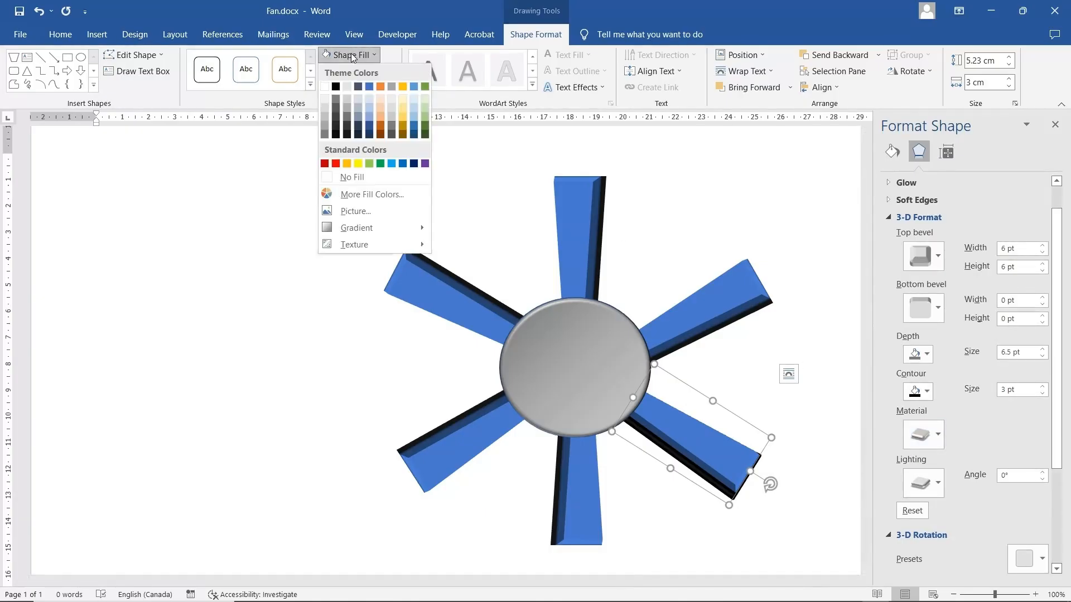
click(330, 128)
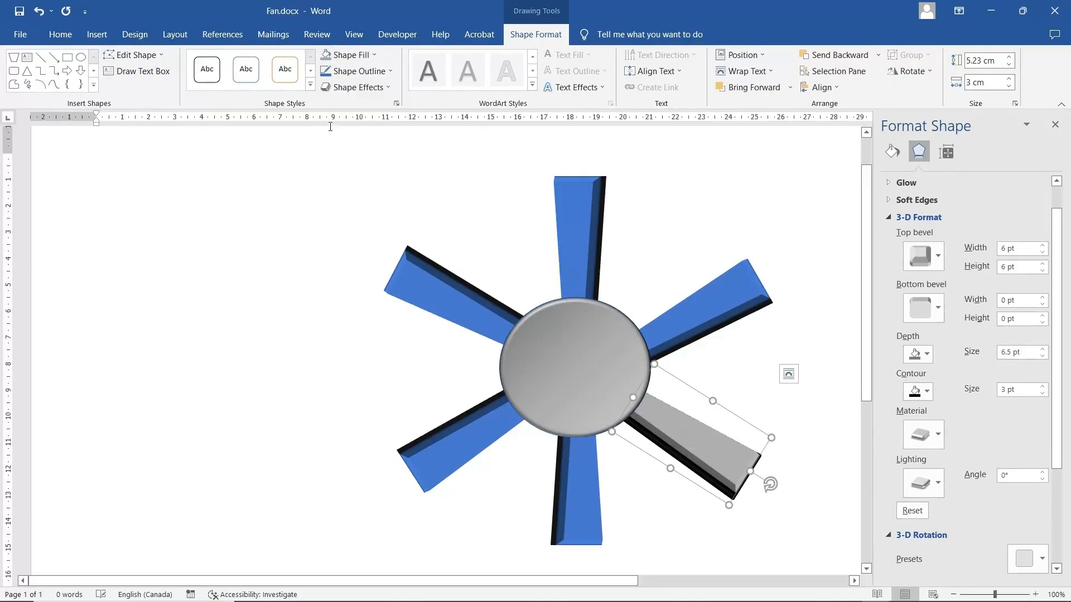
shift+click(719, 300)
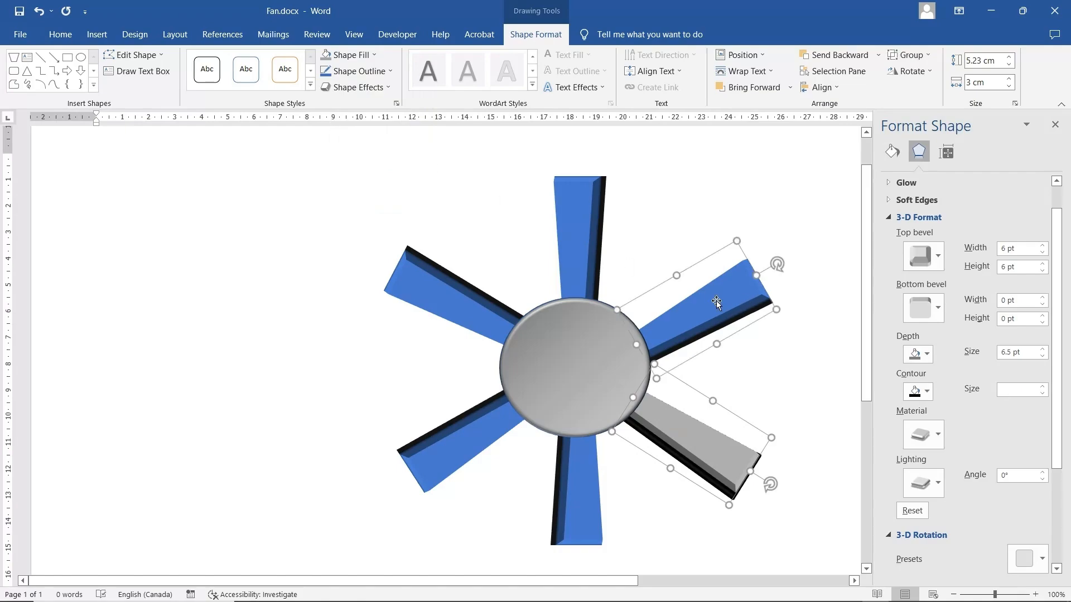
shift+click(578, 237)
shift+click(464, 307)
shift+click(464, 429)
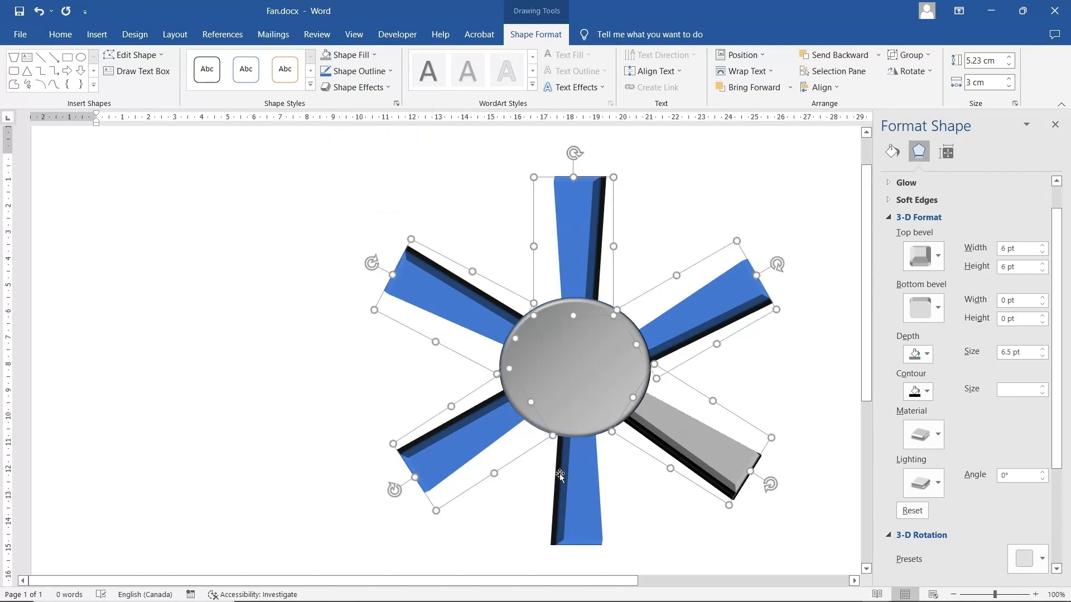
shift+click(576, 472)
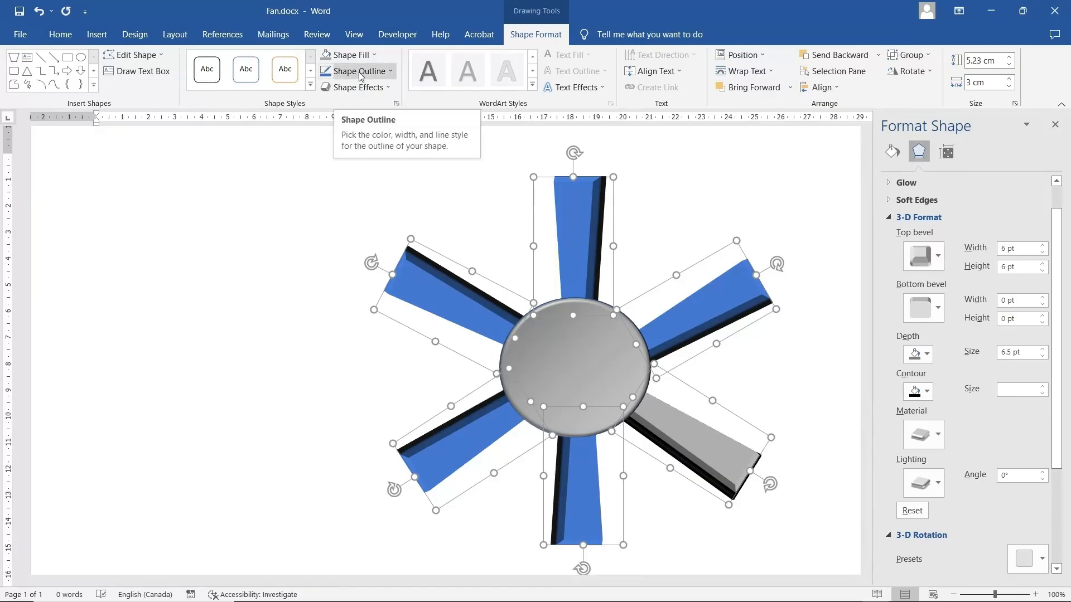
click(356, 55)
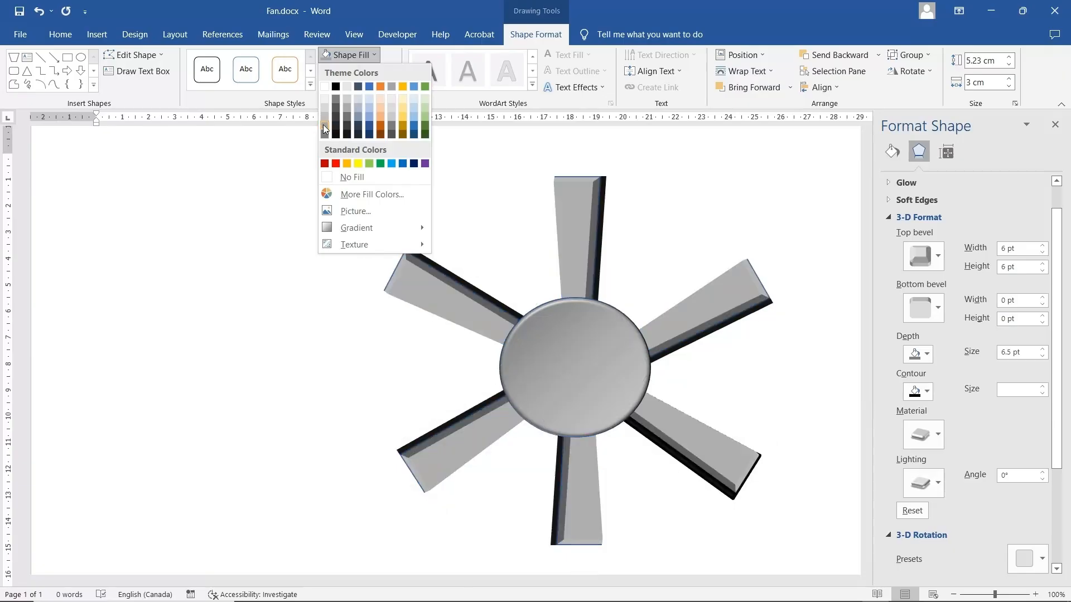
click(336, 99)
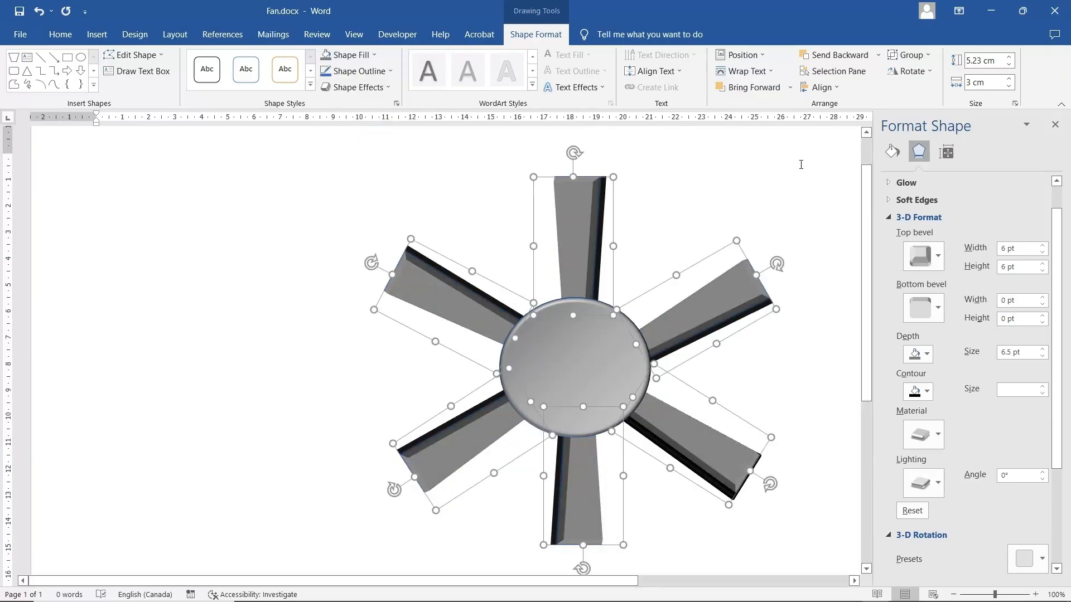
- Shrink the hub circle, recentre it, and move the surrounding blades inward to meet its edge
click(586, 350)
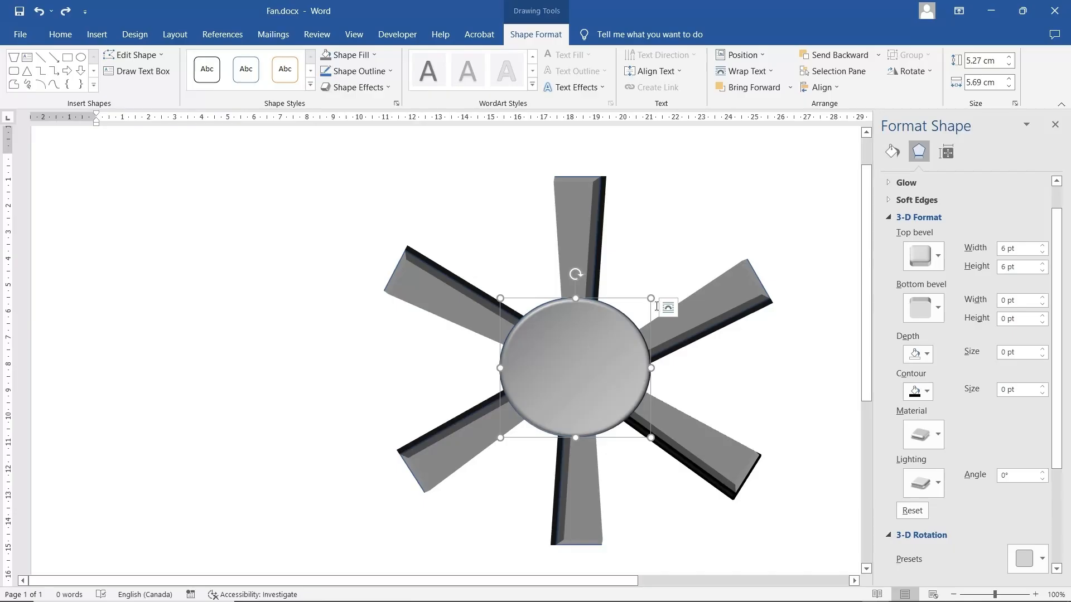
drag(651, 298, 592, 349)
drag(547, 387, 581, 358)
drag(577, 460, 584, 446)
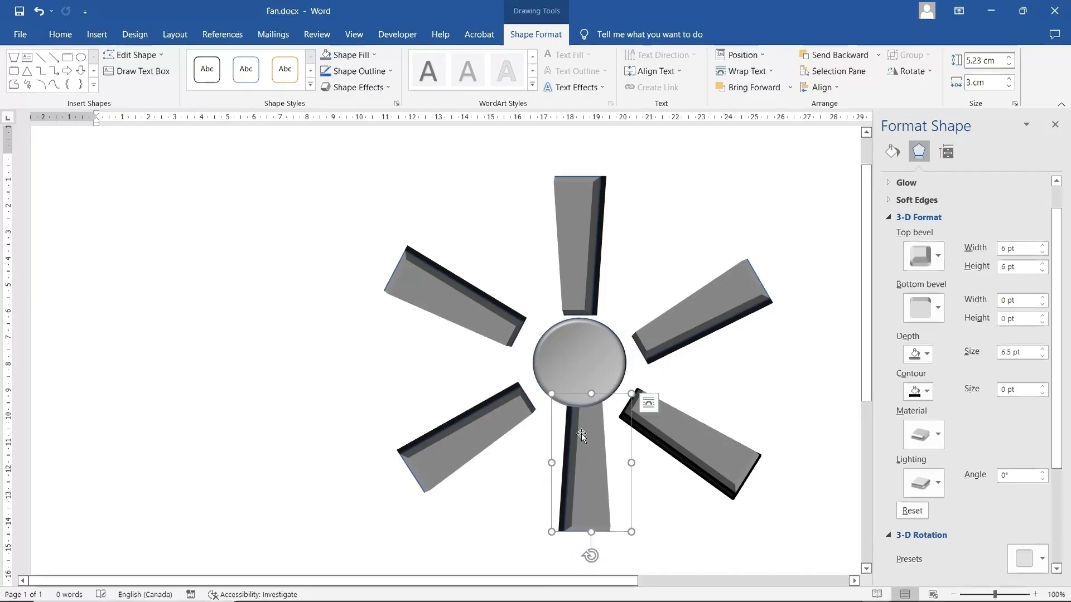
drag(572, 296, 576, 314)
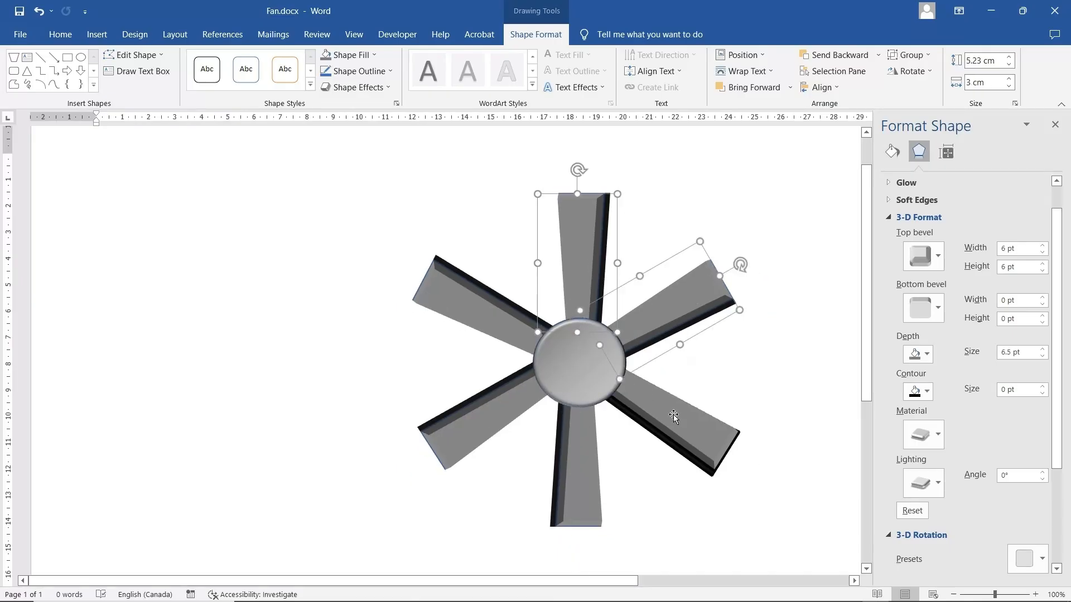
- Select all six blades together and change their bevel effect to the first, rounded bevel preset
shift+click(577, 455)
shift+click(462, 426)
shift+click(453, 295)
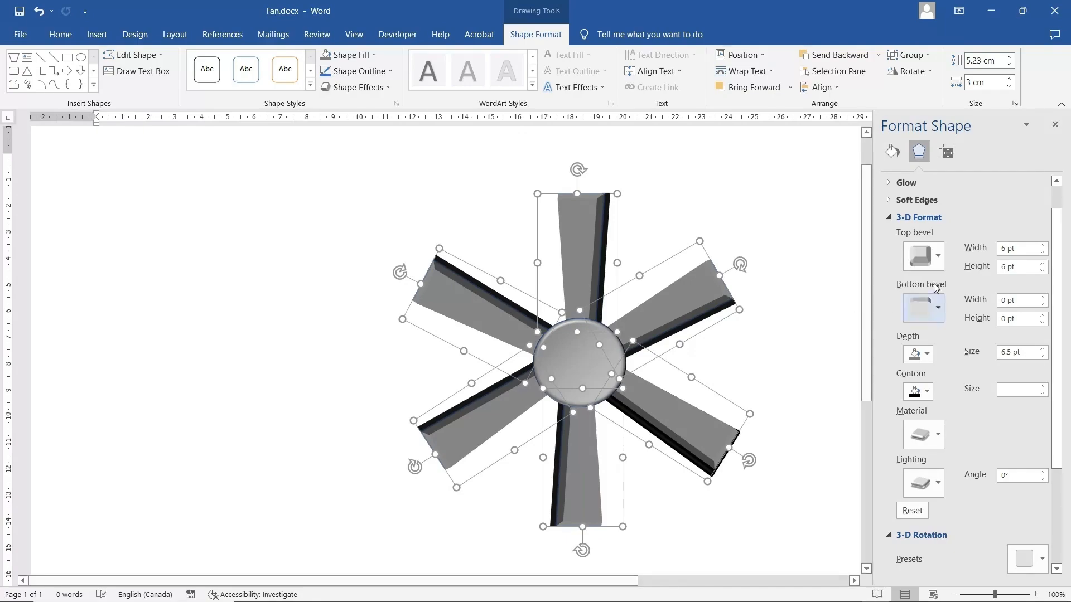
click(939, 257)
click(941, 261)
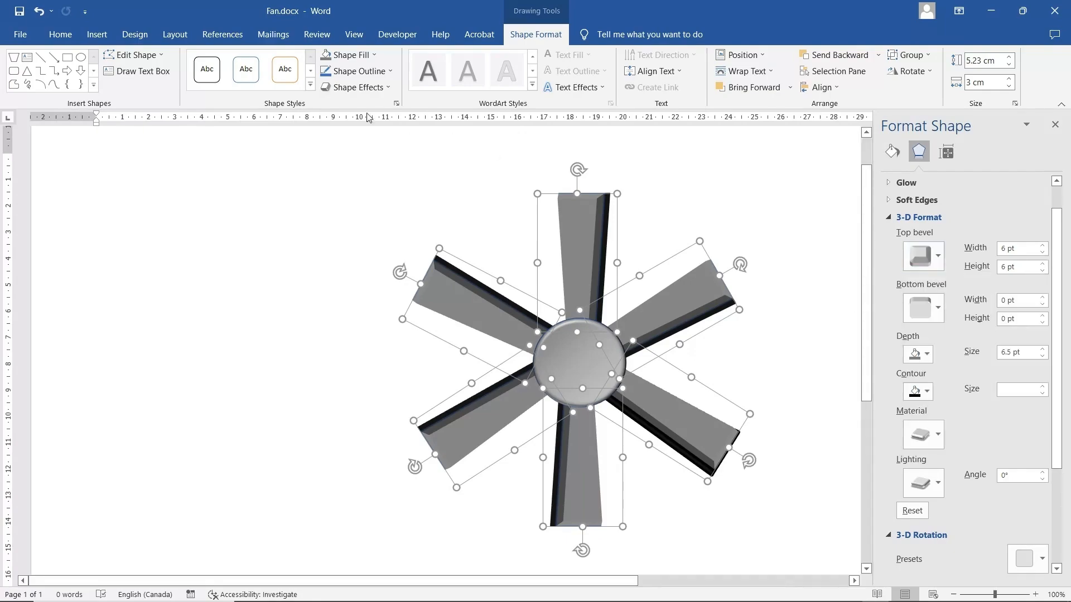
click(357, 87)
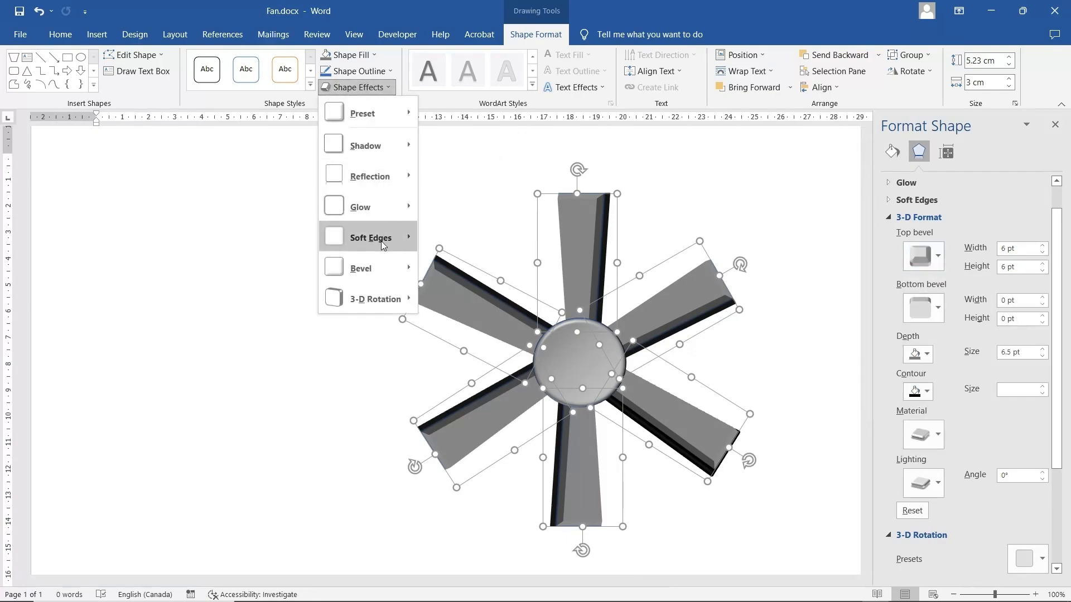
mouse_move(381, 241)
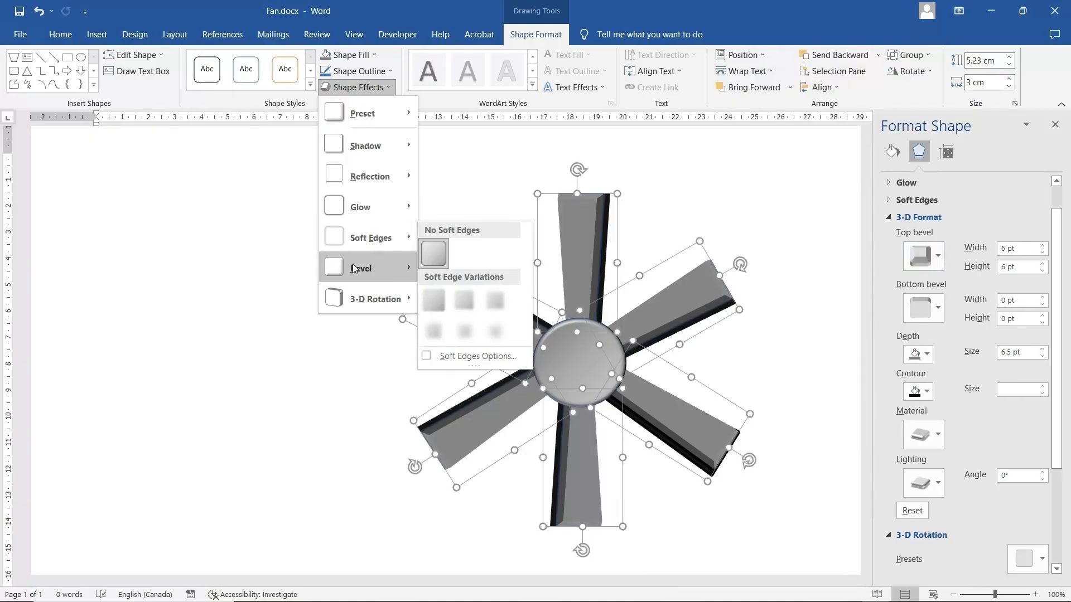
mouse_move(370, 266)
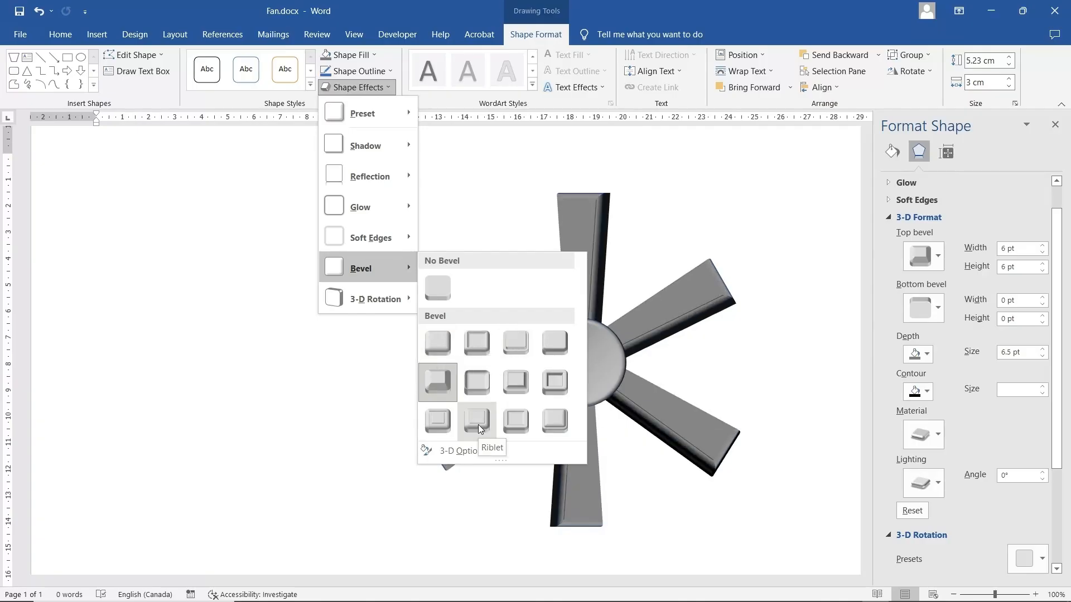
click(437, 345)
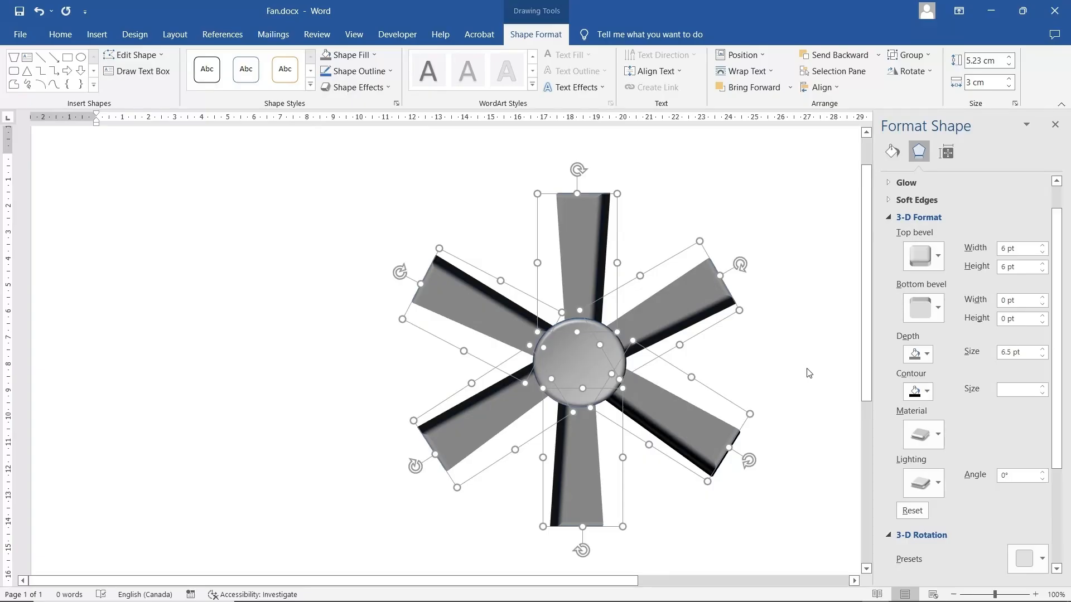
- Set the 3-D rotation of all six blades to 340° about Y and 355° about Z
scroll(977, 452, down, 3)
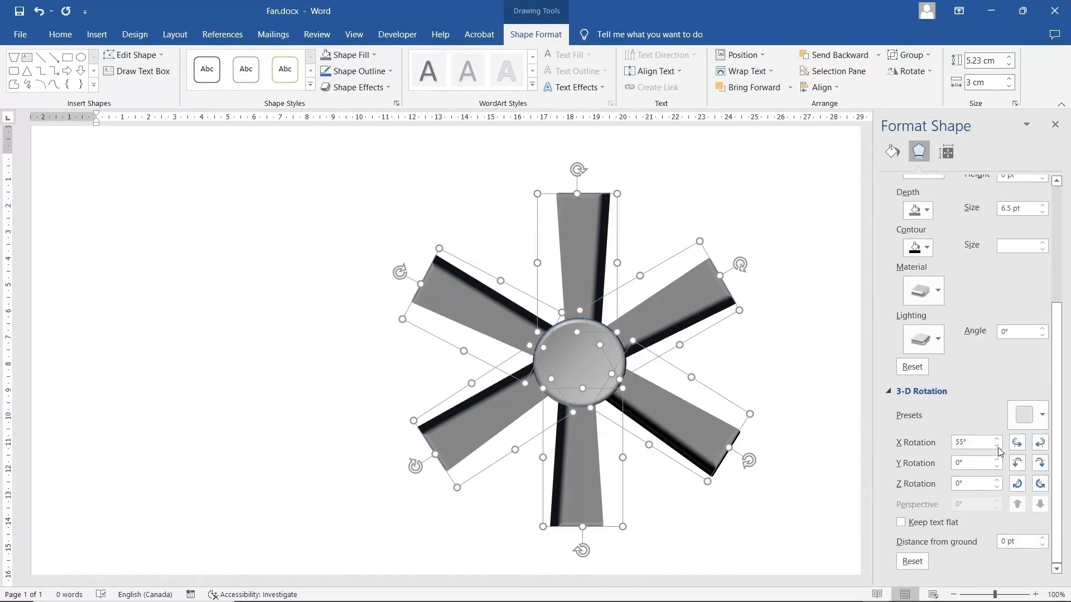
click(1041, 464)
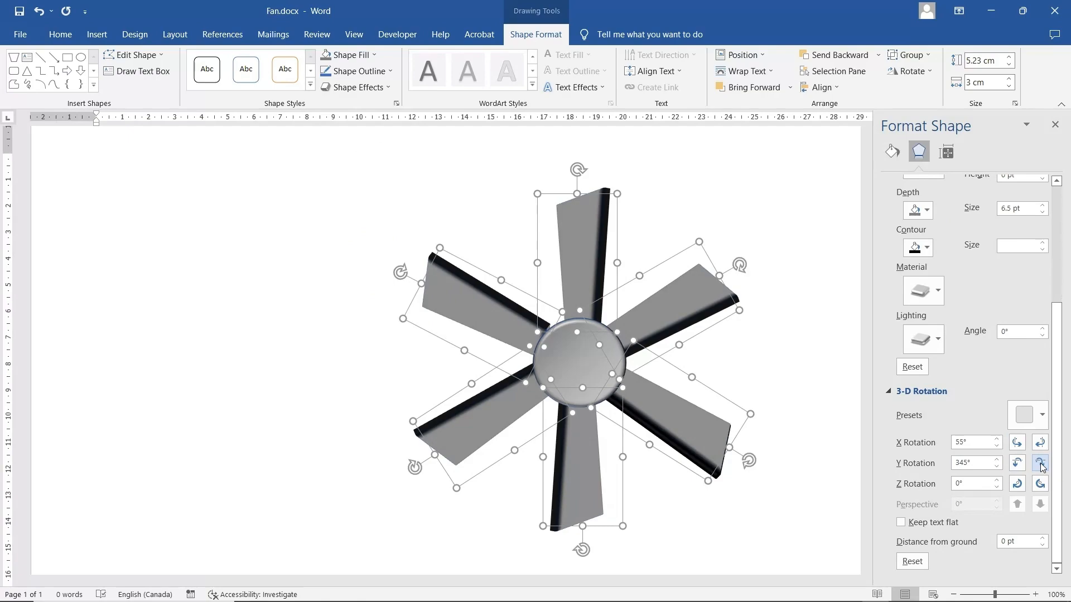
click(1041, 465)
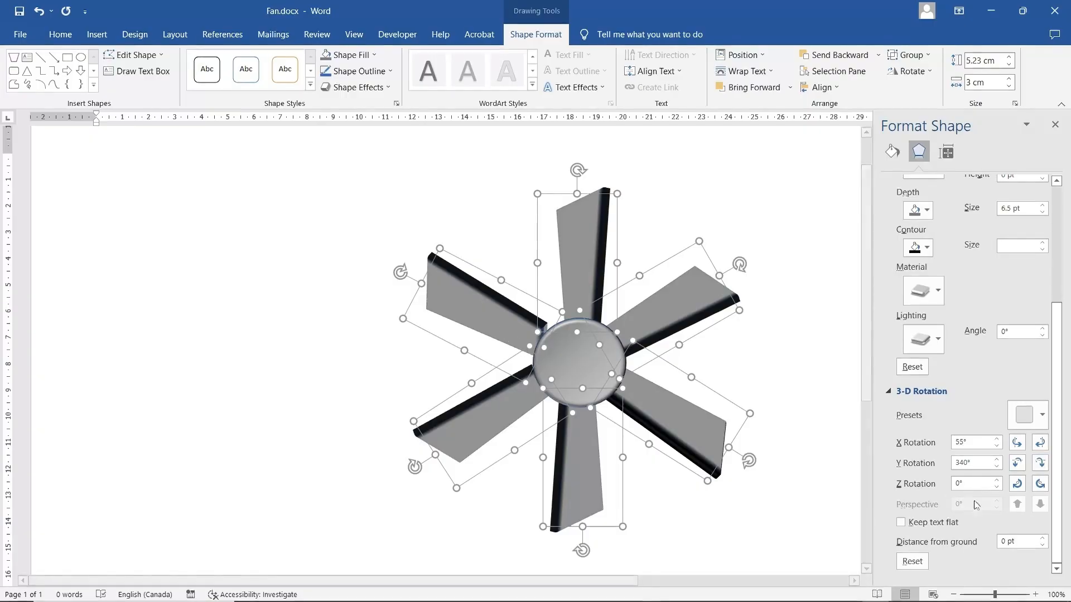
click(1040, 484)
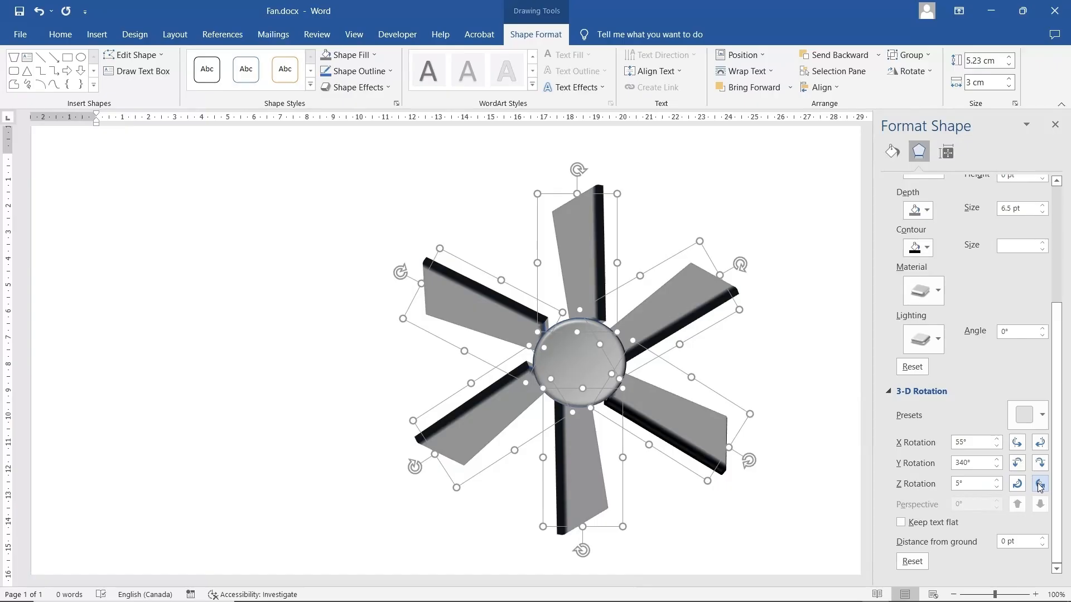
click(1023, 487)
click(1023, 487)
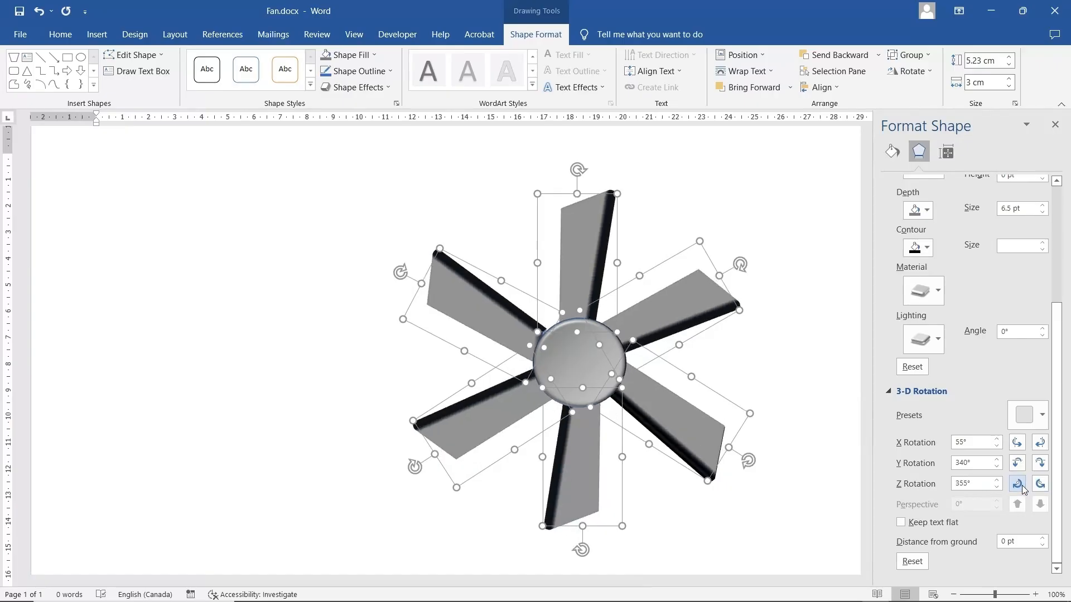
- Recolour the outline of the hub circle with the darkest gray in the white theme colour column, and deselect the circle
click(580, 362)
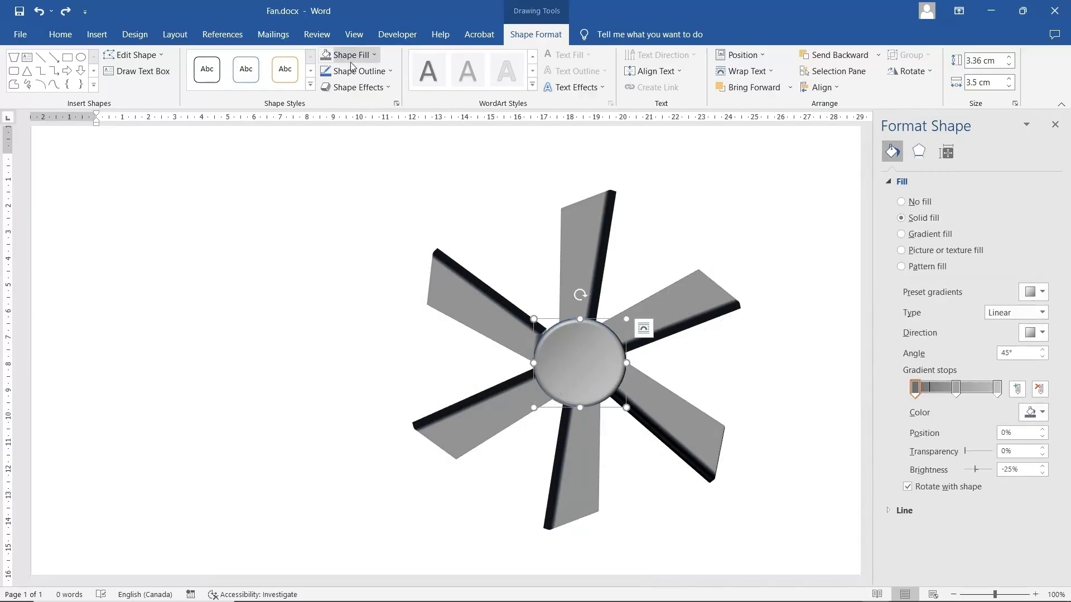
click(385, 71)
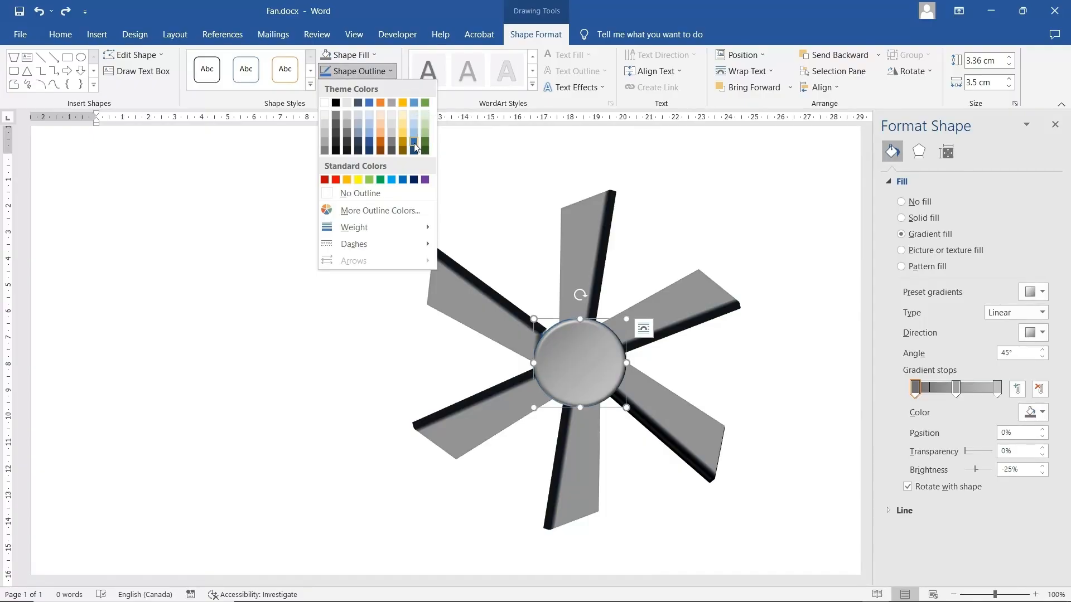
click(323, 150)
click(764, 367)
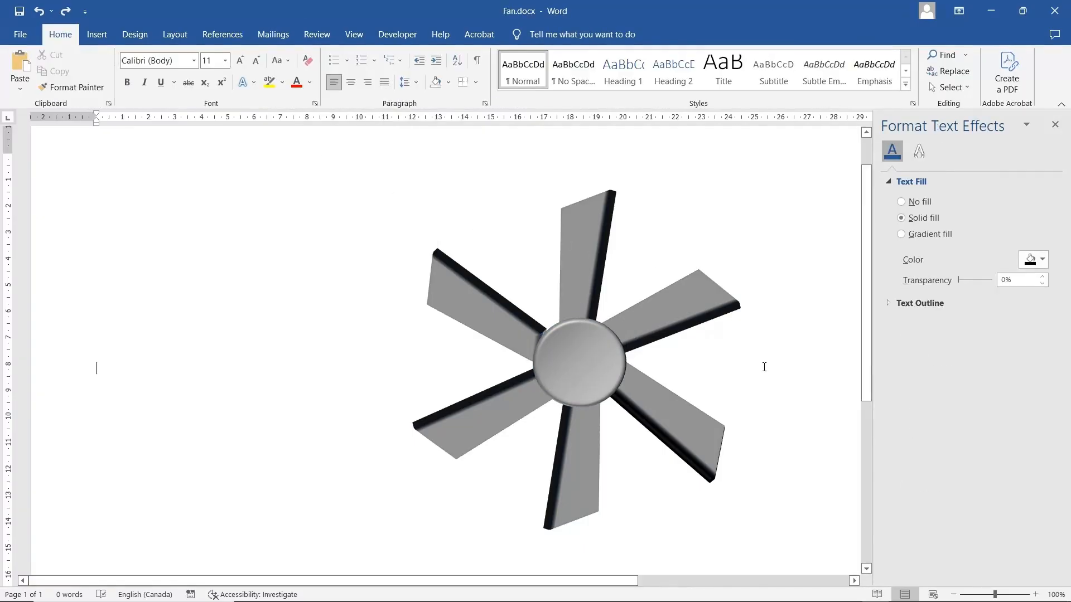